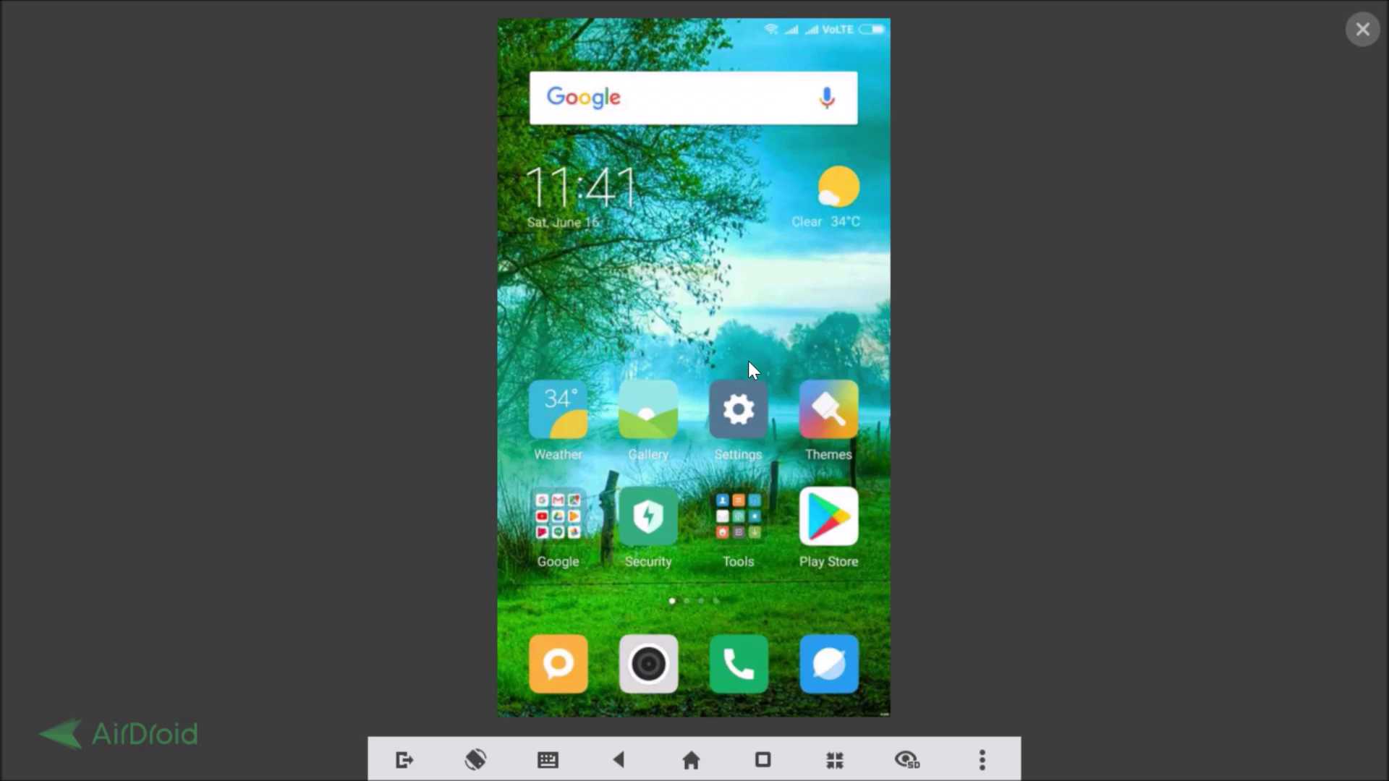
# Step: Launch MIUI Settings from its icon on the phone's home screen
pyautogui.click(743, 407)
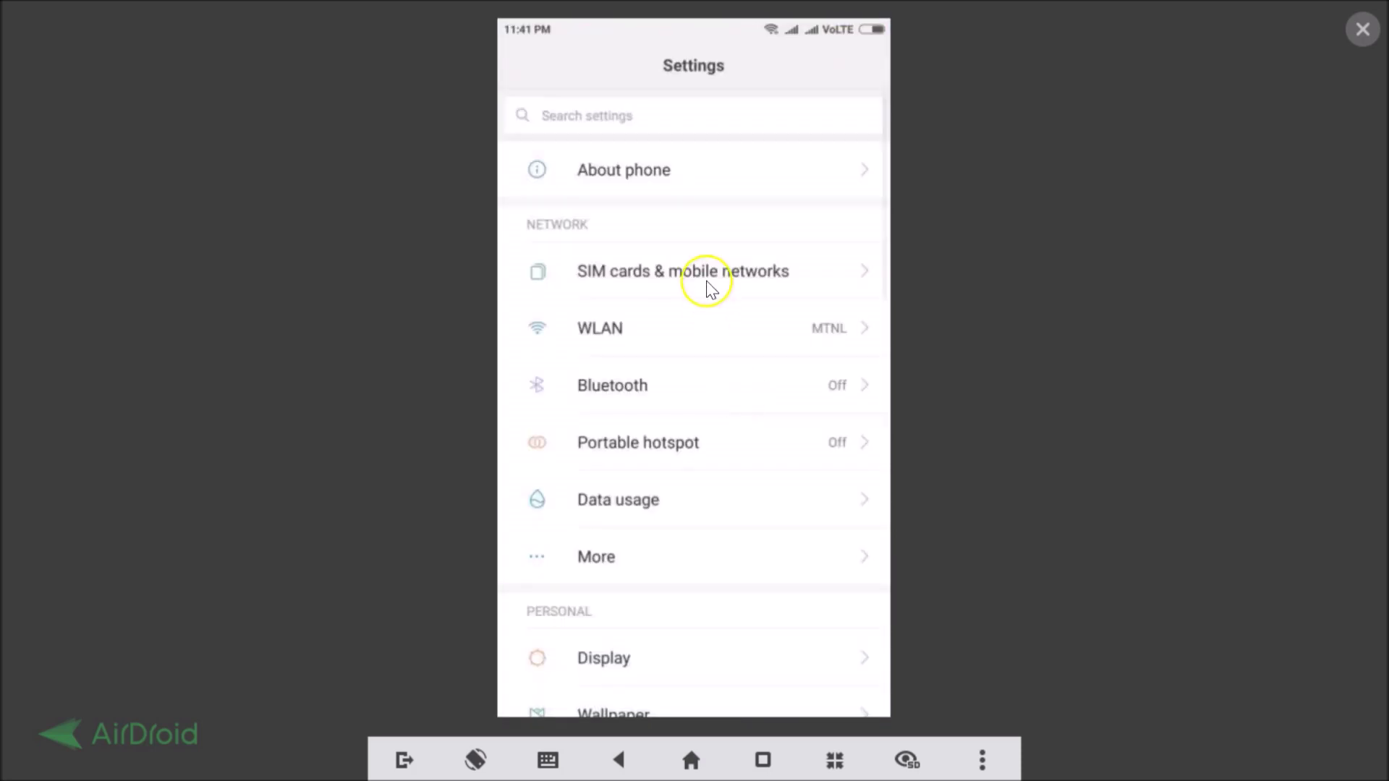
pyautogui.click(675, 180)
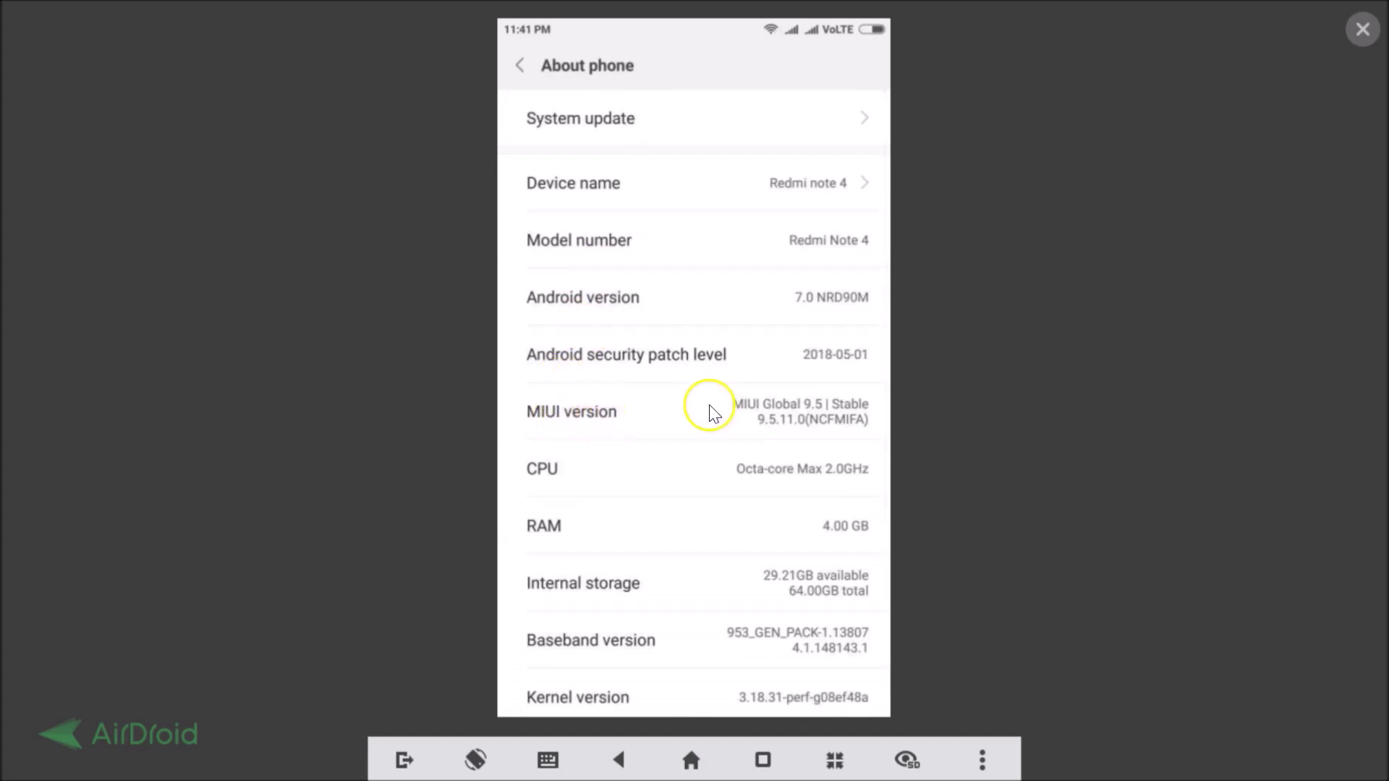
pyautogui.click(518, 65)
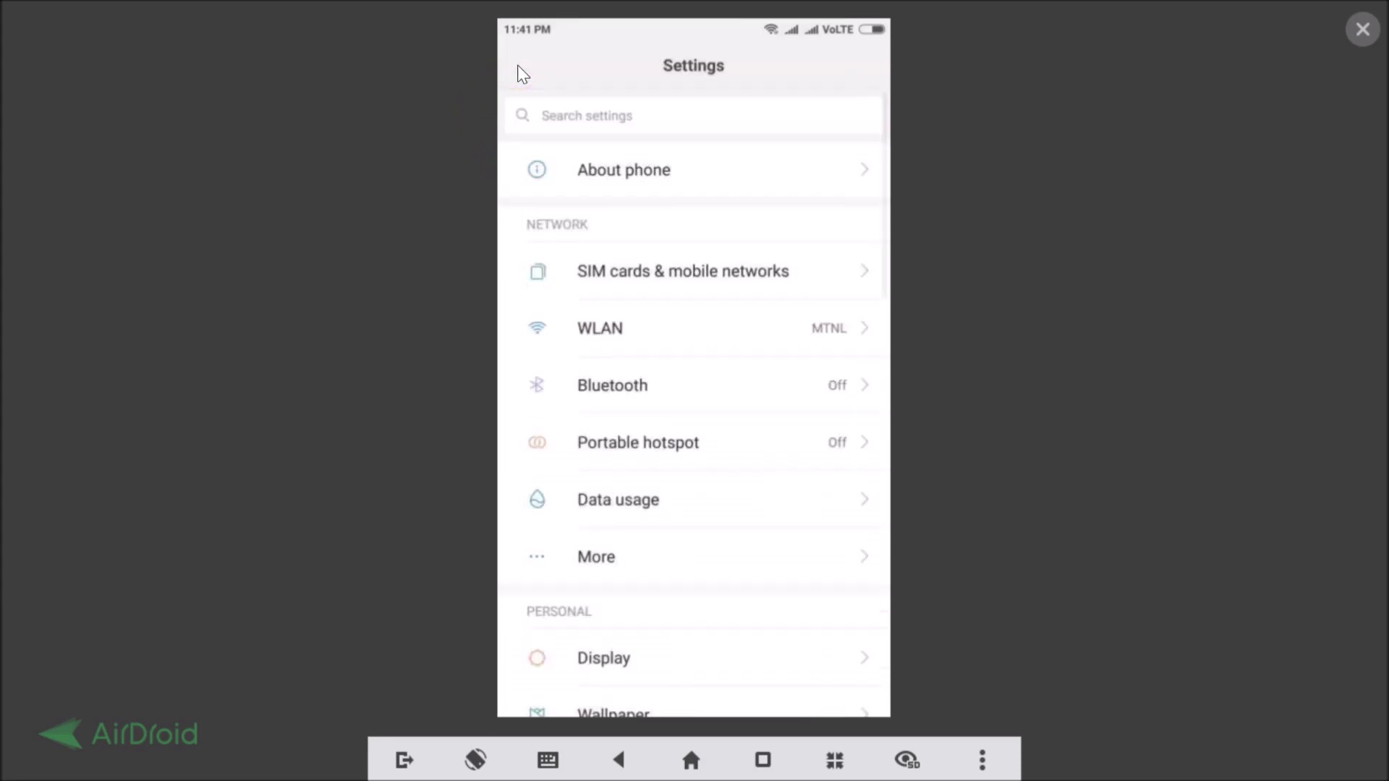
# Step: Go to the home screen and check ringtone.mp3 and notification.mp3 in File Manager
pyautogui.press('Escape')
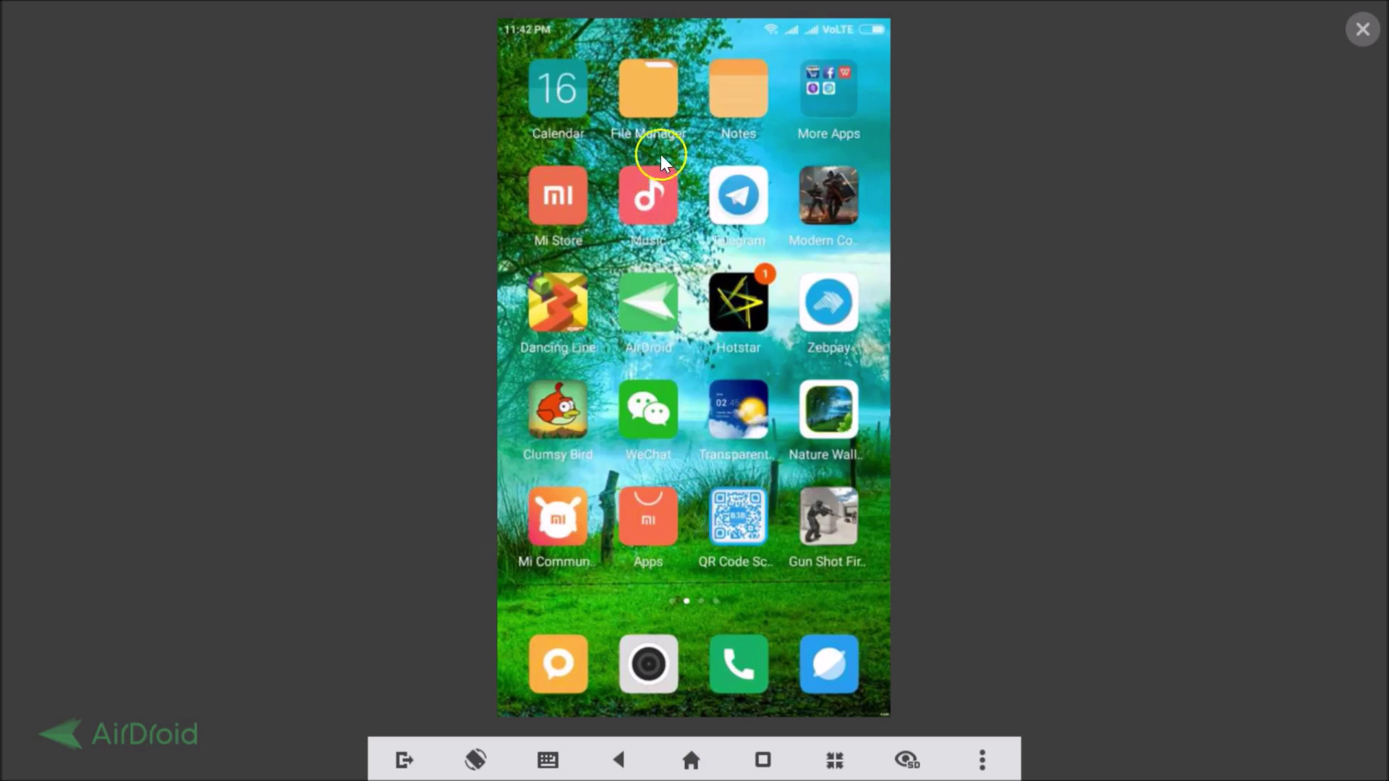
pyautogui.click(655, 102)
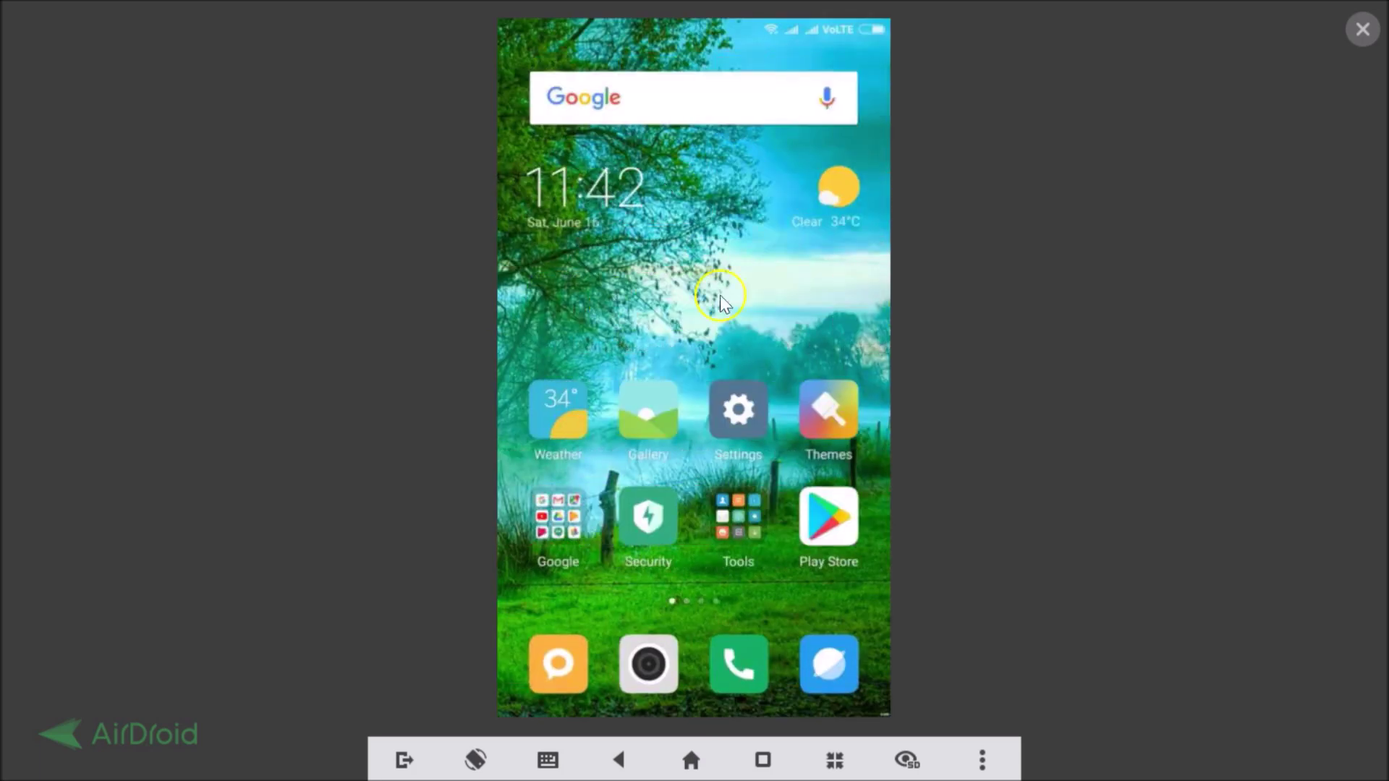
# Step: Open Settings > Sound & vibration and scroll to the ringtone and notification sounds
pyautogui.click(739, 423)
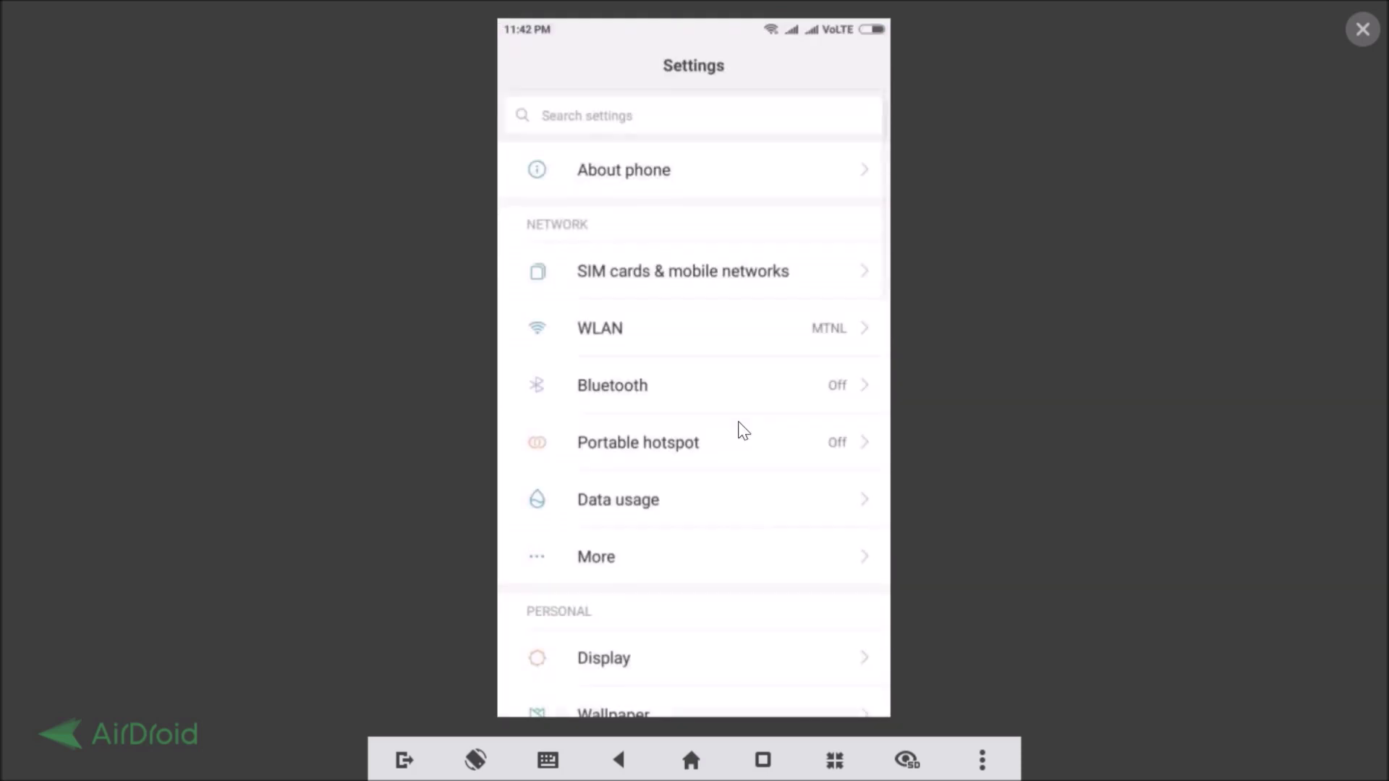
pyautogui.scroll(-5, 739, 424)
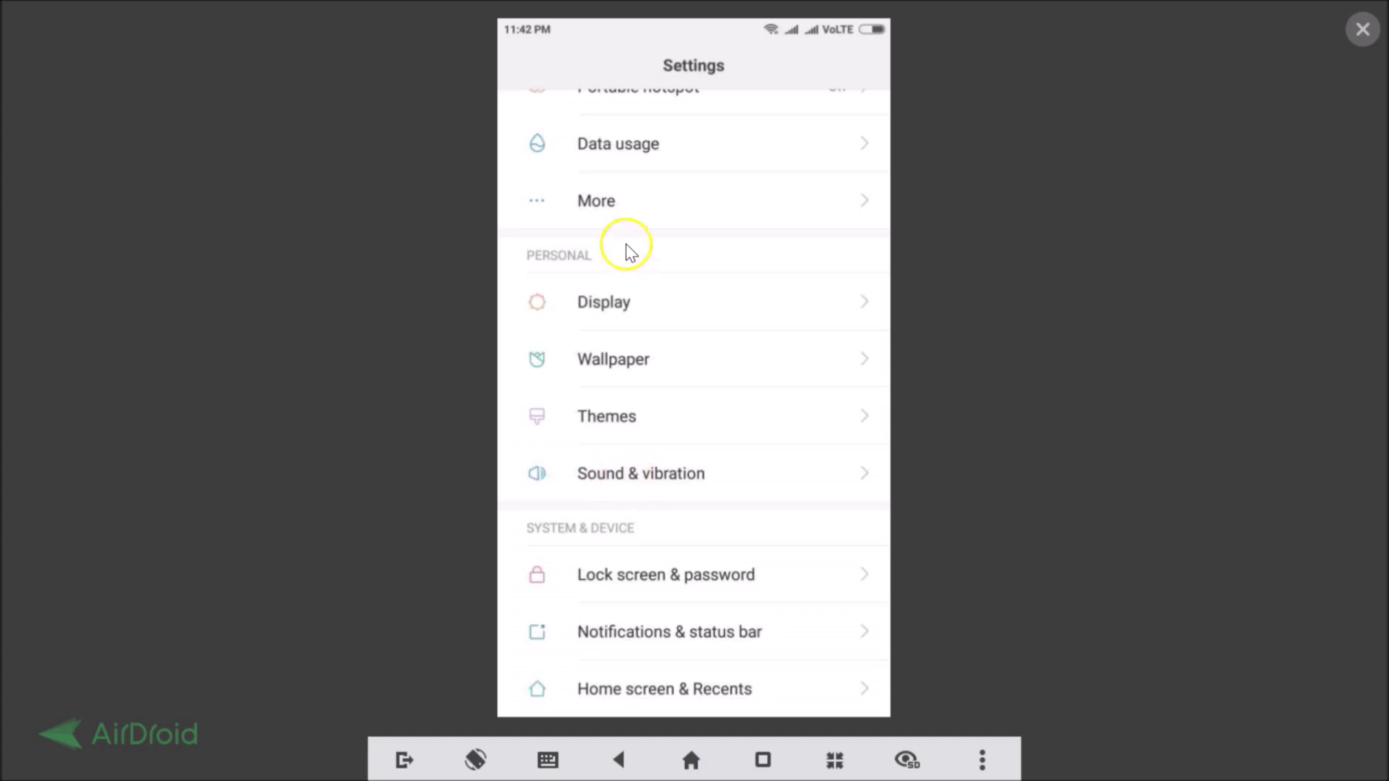
pyautogui.click(661, 476)
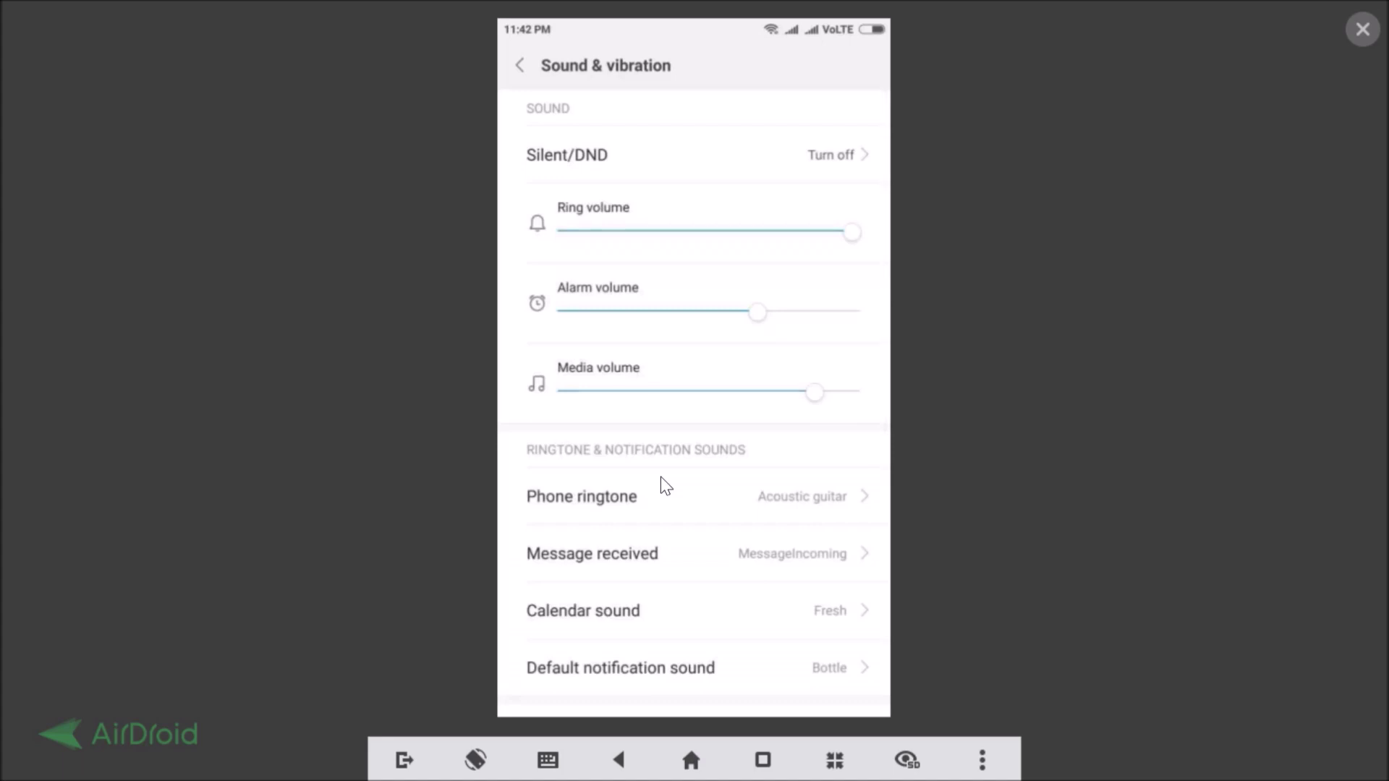
pyautogui.scroll(-3, 661, 478)
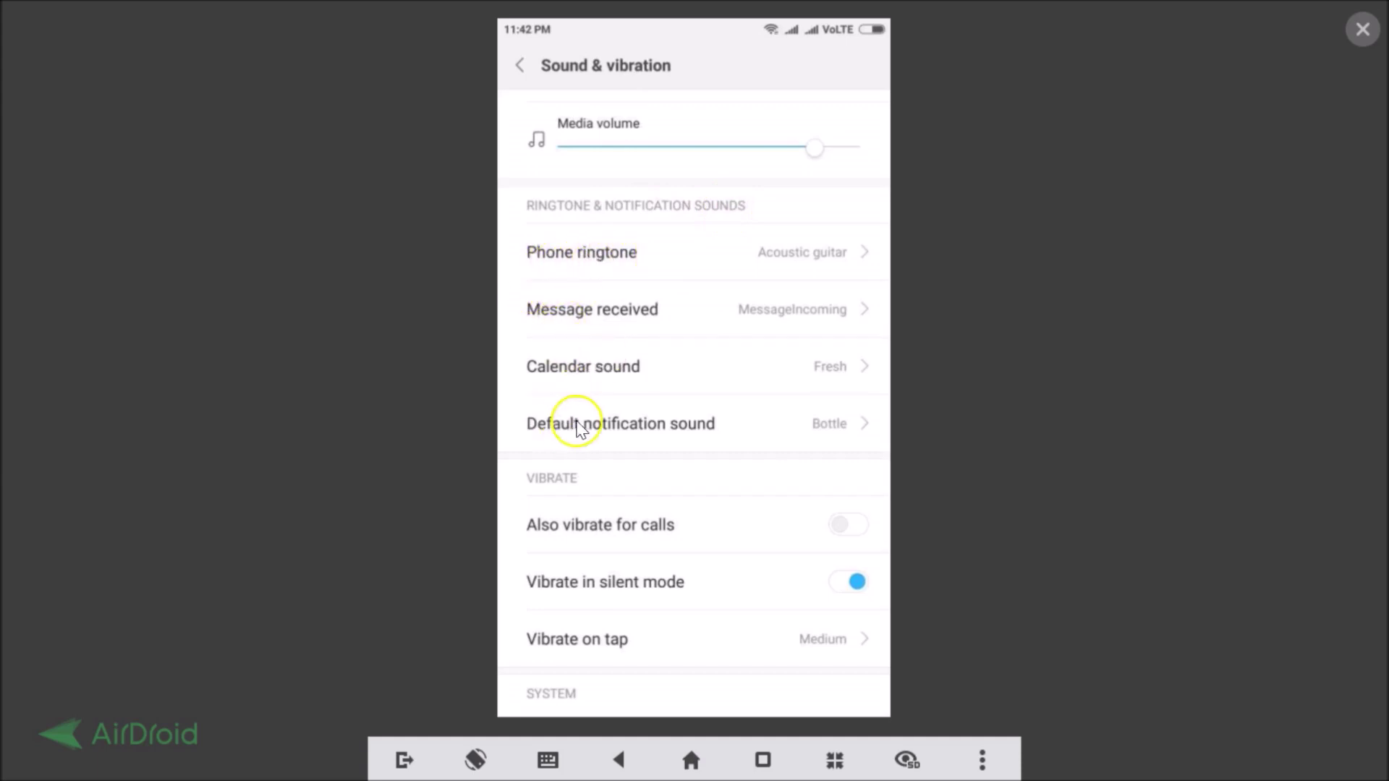
# Step: Switch the phone ringtone from Acoustic guitar to the Bells system ringtone
pyautogui.click(598, 258)
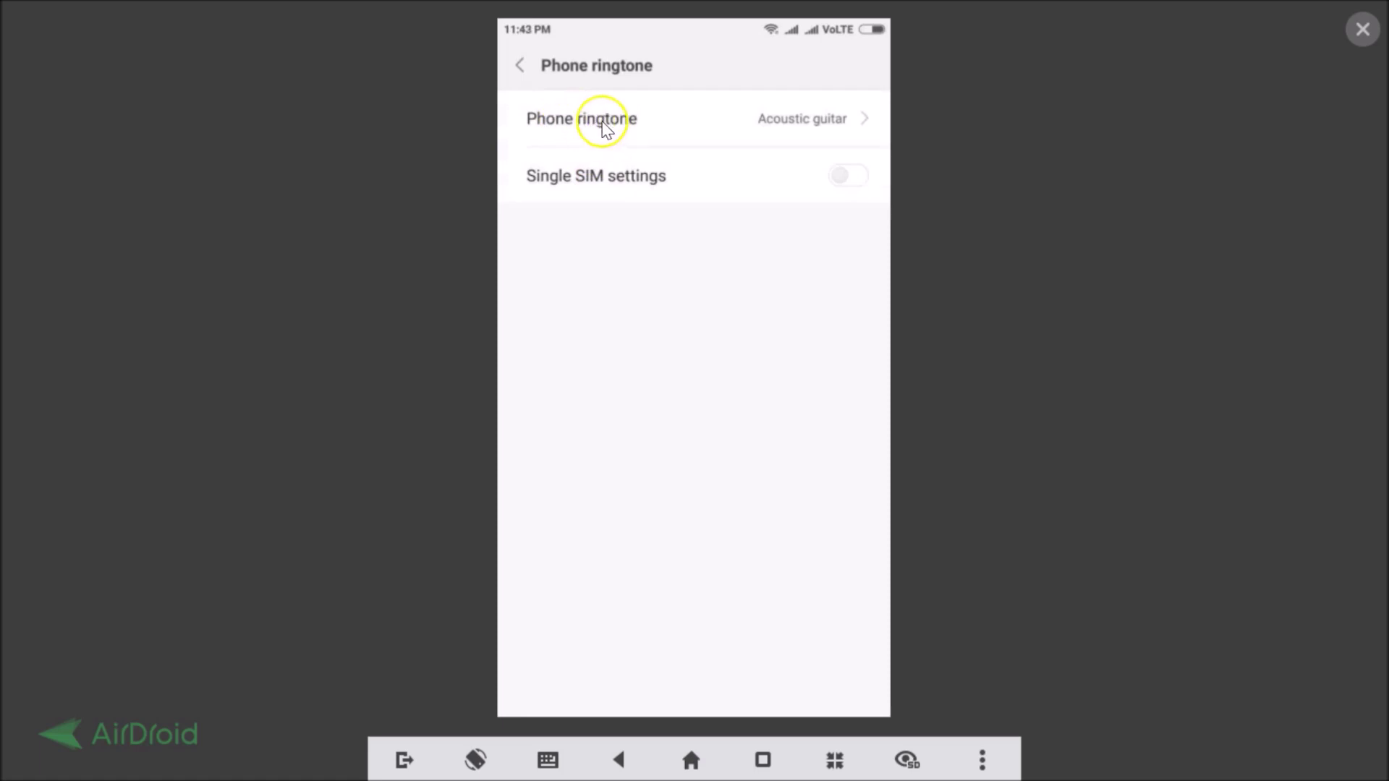
pyautogui.click(625, 122)
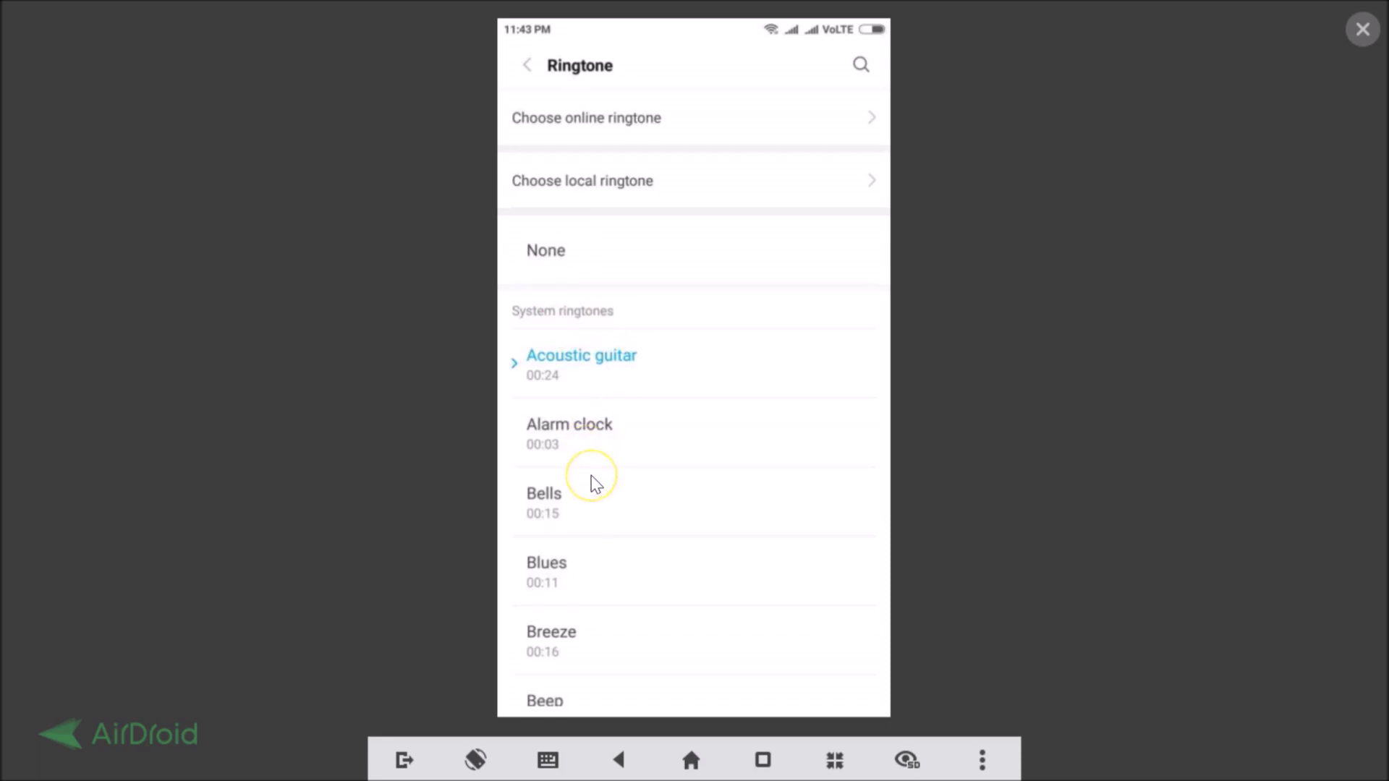
pyautogui.scroll(-3, 590, 481)
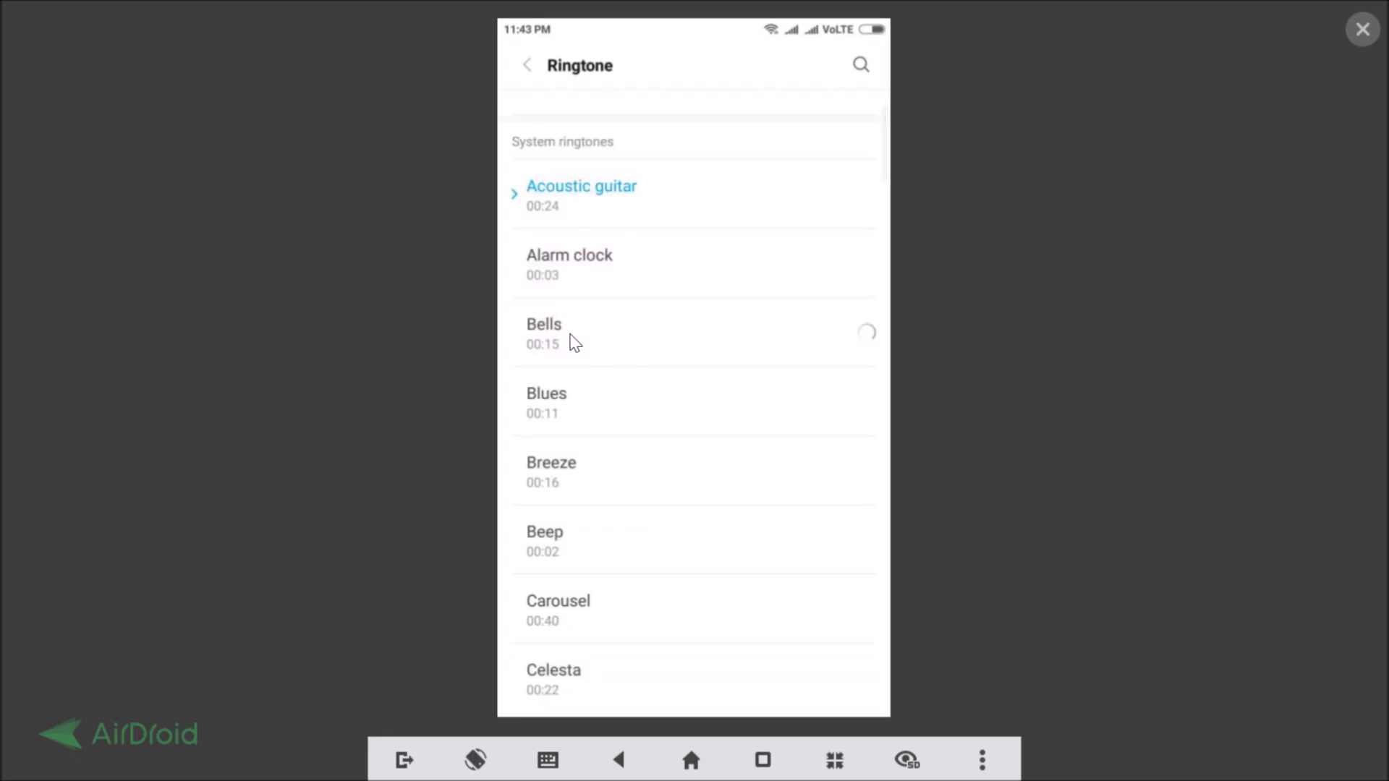
pyautogui.click(575, 342)
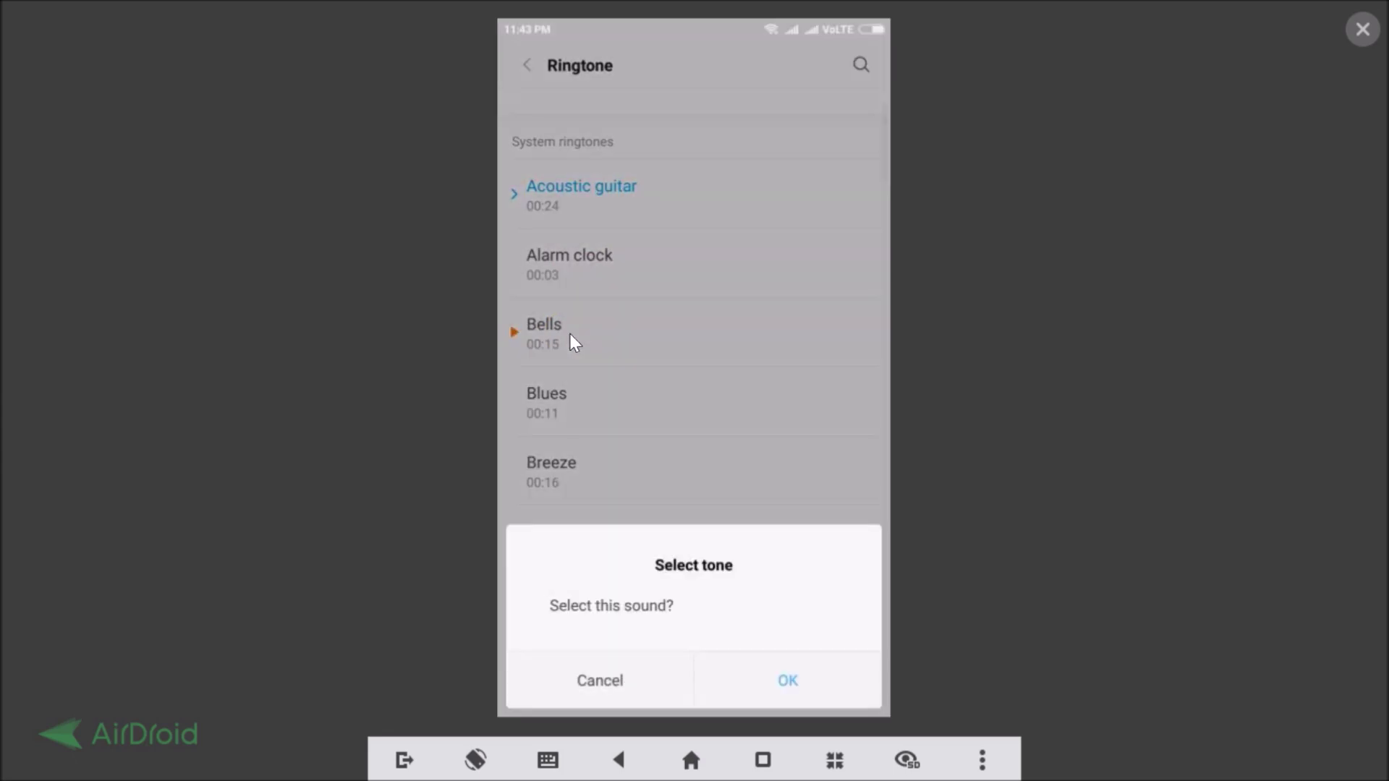
pyautogui.click(774, 687)
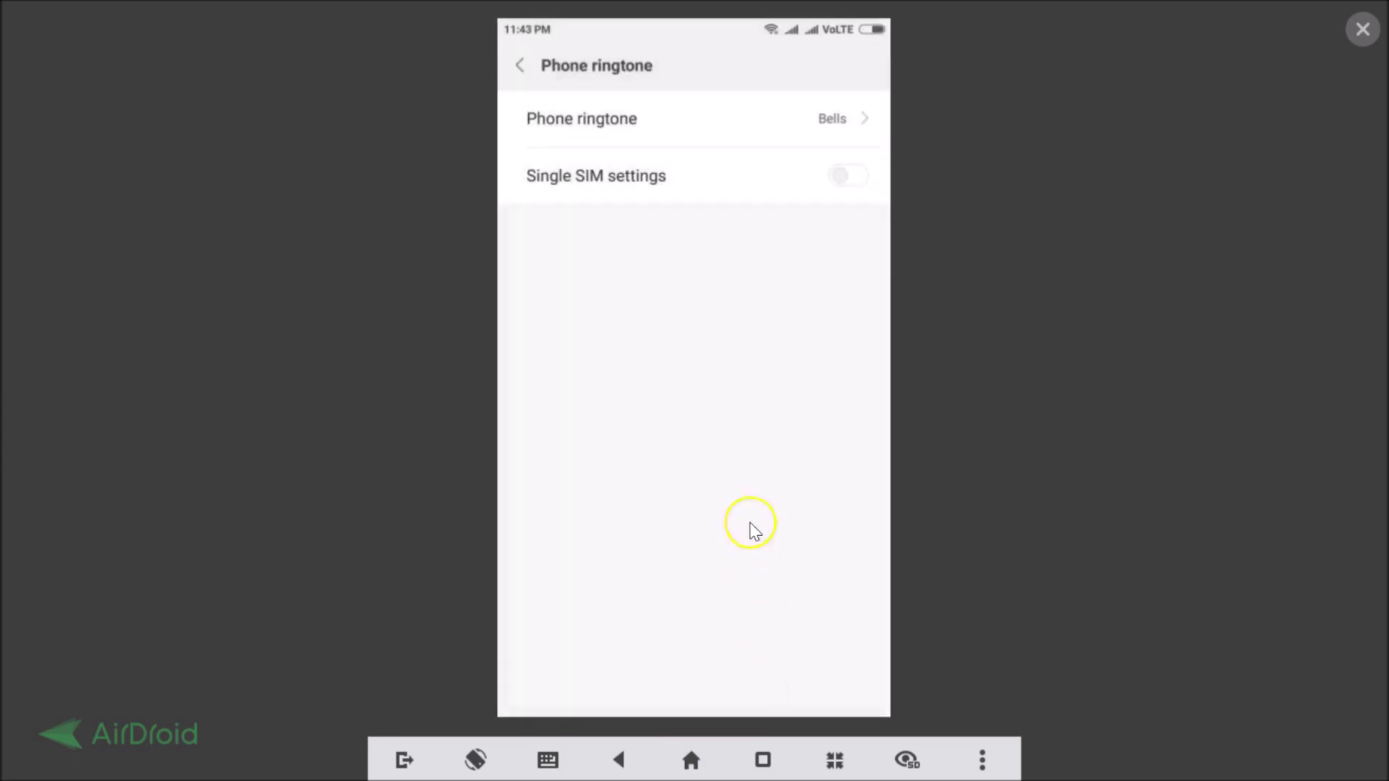
# Step: Choose ringtone.mp3 from Internal shared storage > Download as a local phone ringtone
pyautogui.click(599, 120)
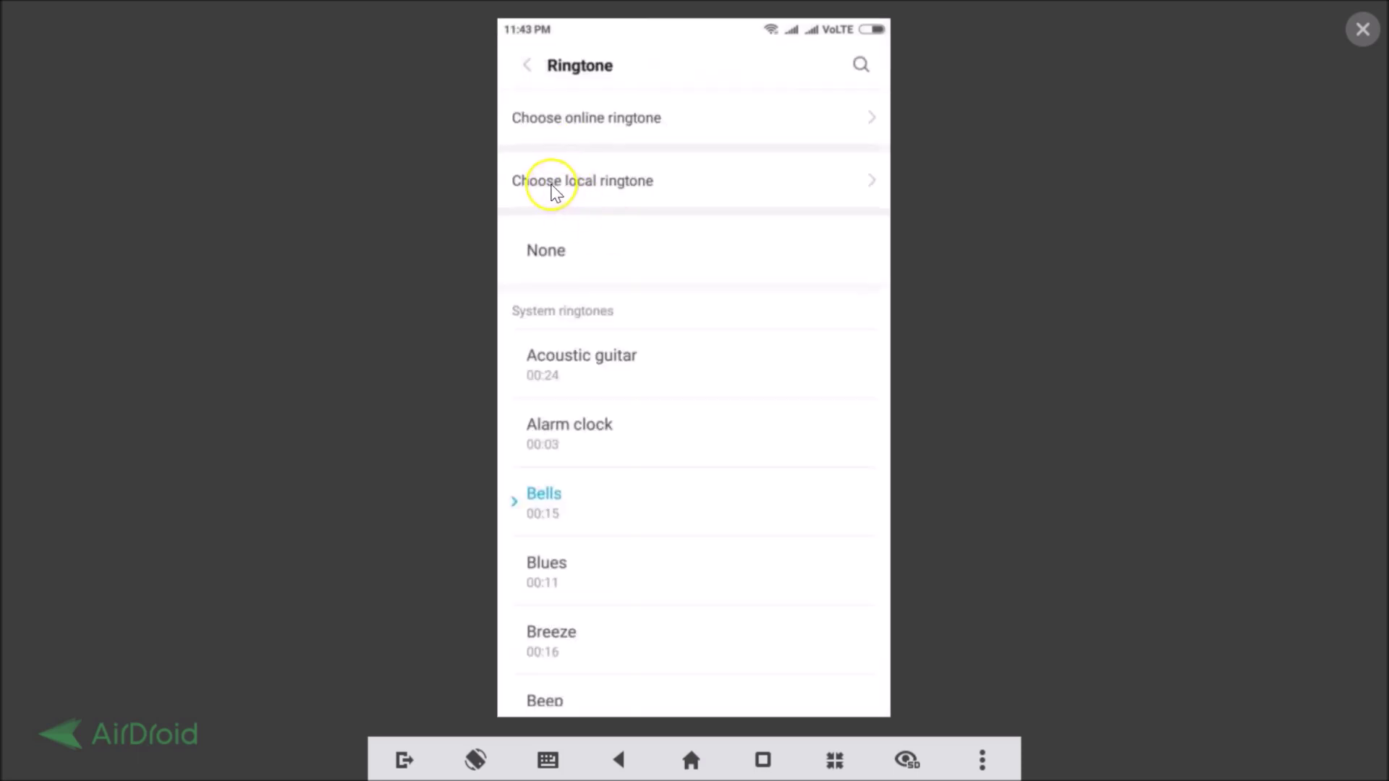
pyautogui.click(601, 192)
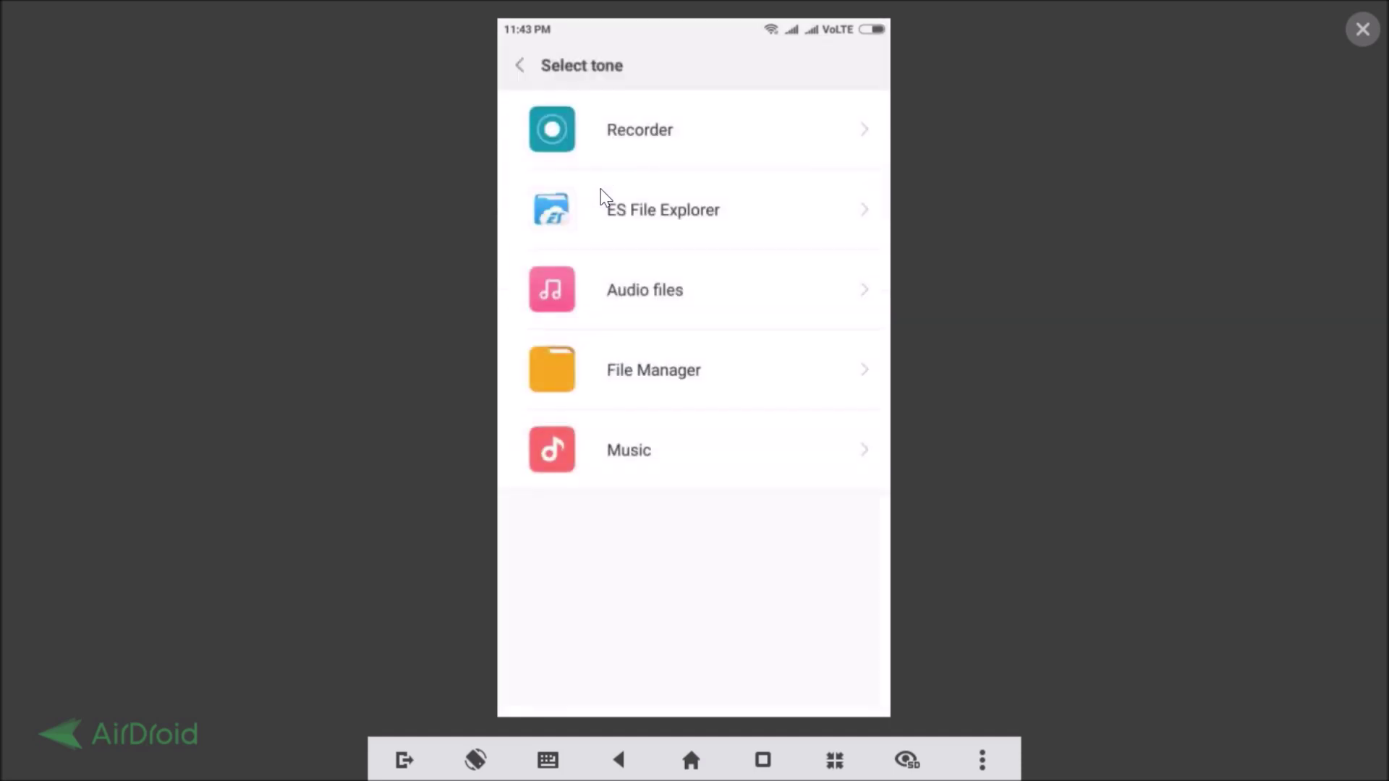
pyautogui.click(639, 373)
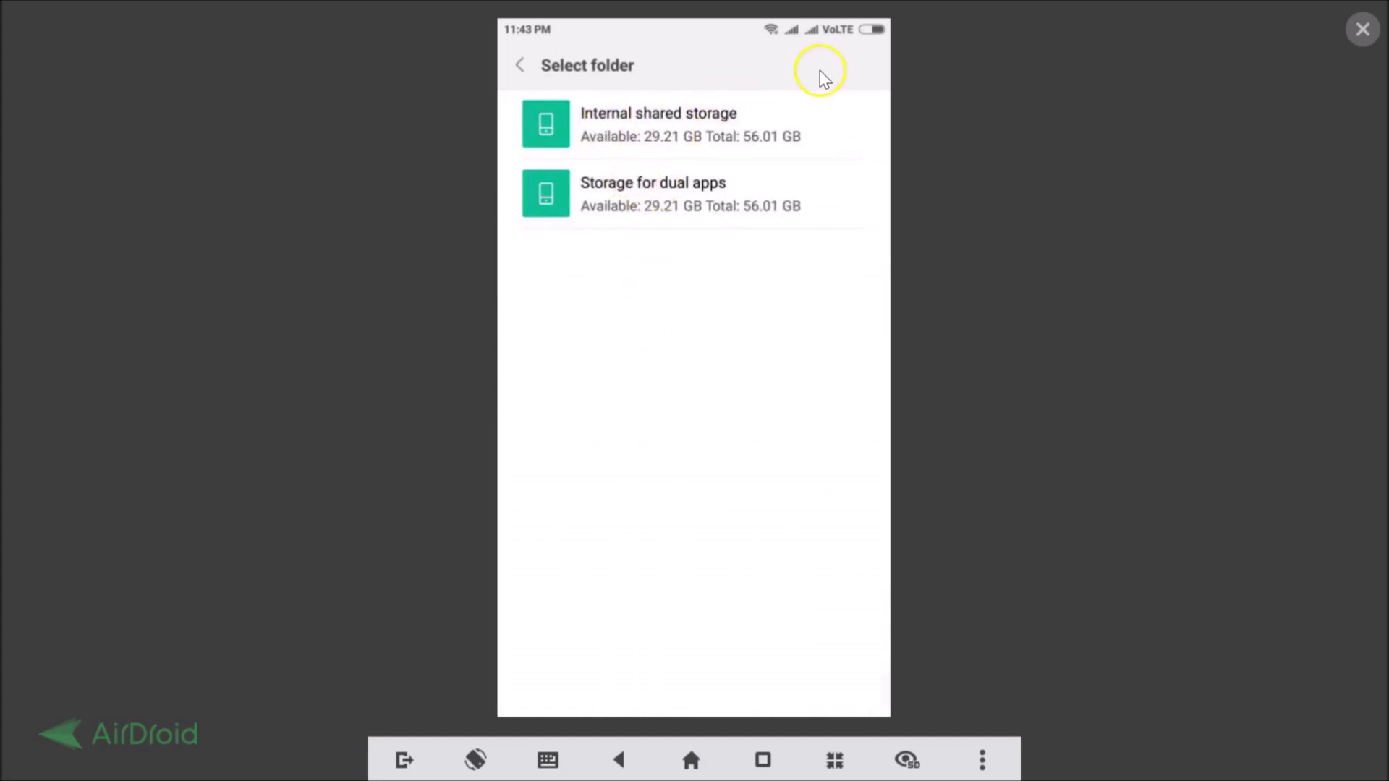
pyautogui.click(693, 133)
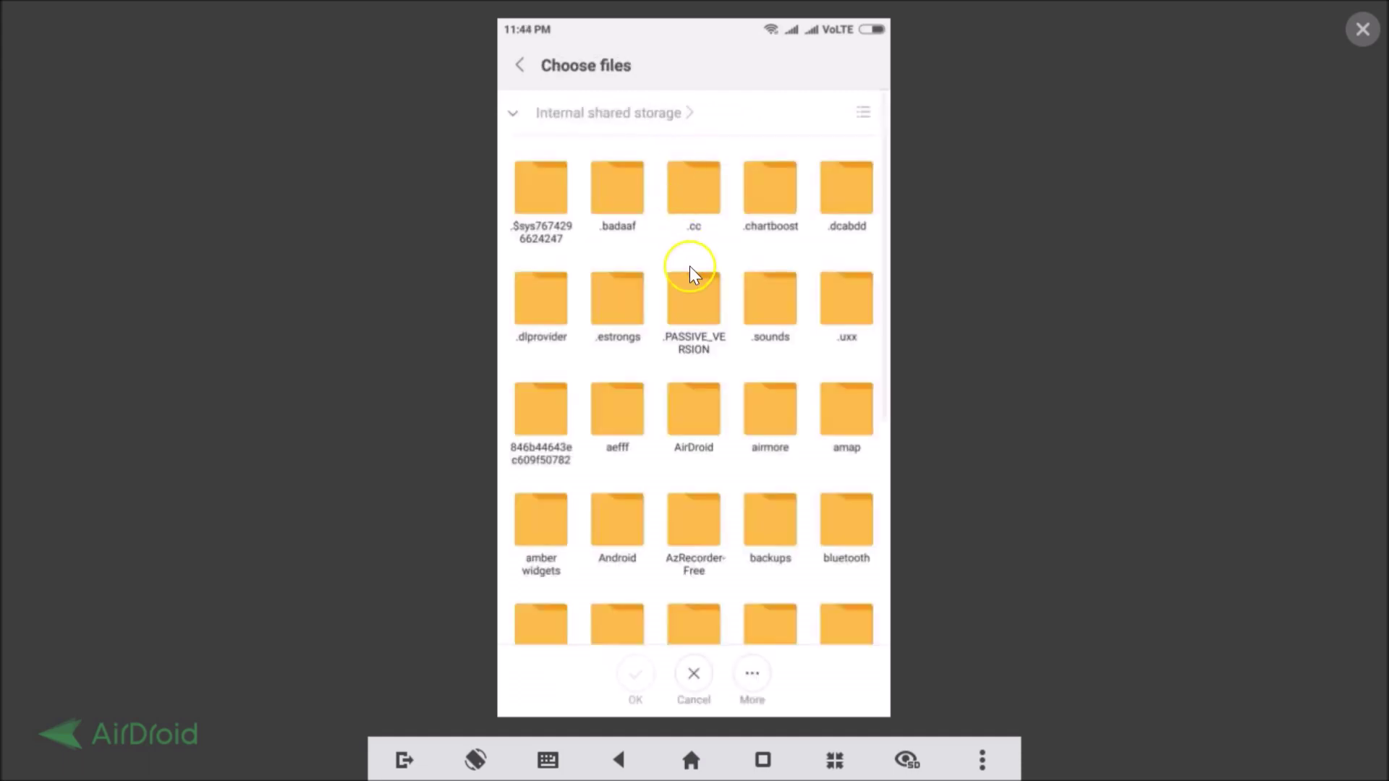
pyautogui.scroll(-3, 690, 275)
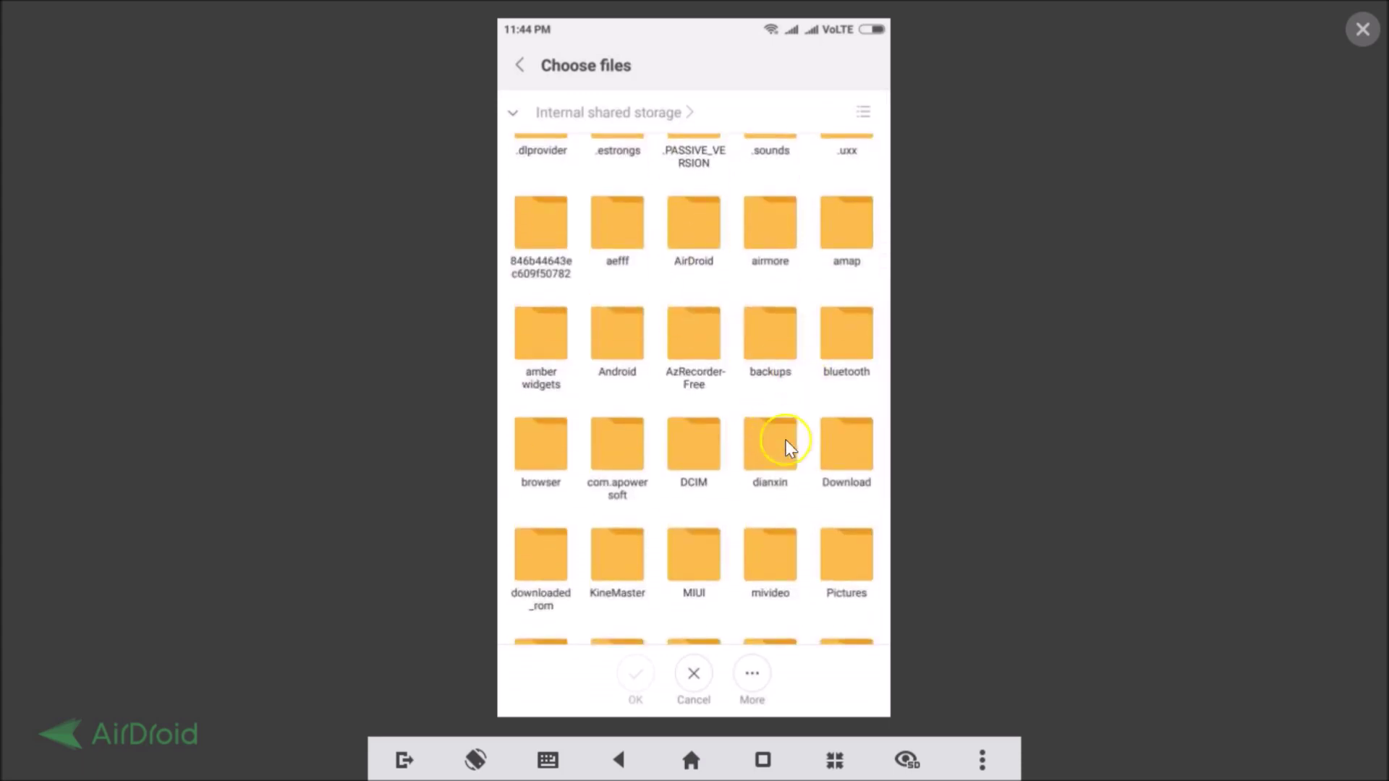
pyautogui.click(849, 451)
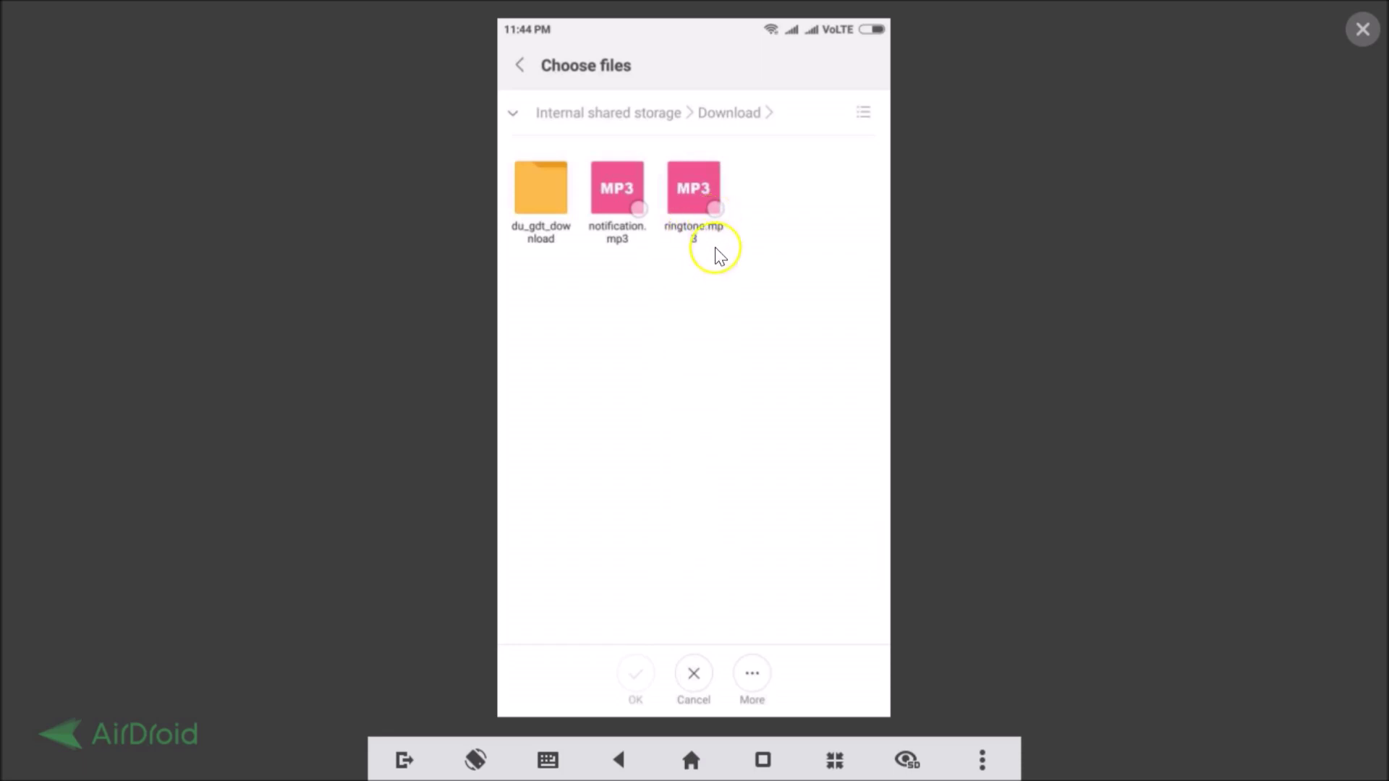
pyautogui.click(715, 209)
pyautogui.click(635, 675)
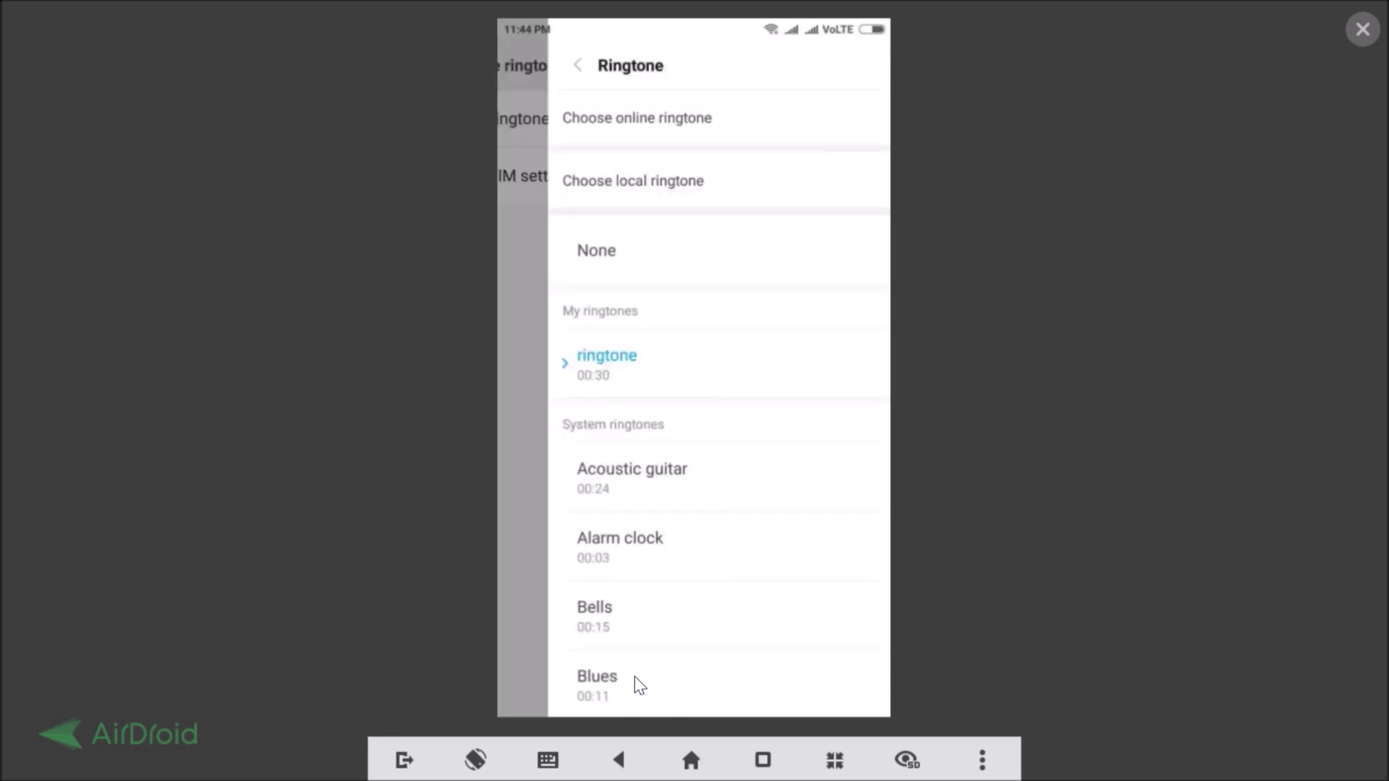
# Step: Confirm the 'ringtone' entry under My ringtones as the phone ringtone, then return to Sound & vibration
pyautogui.click(627, 124)
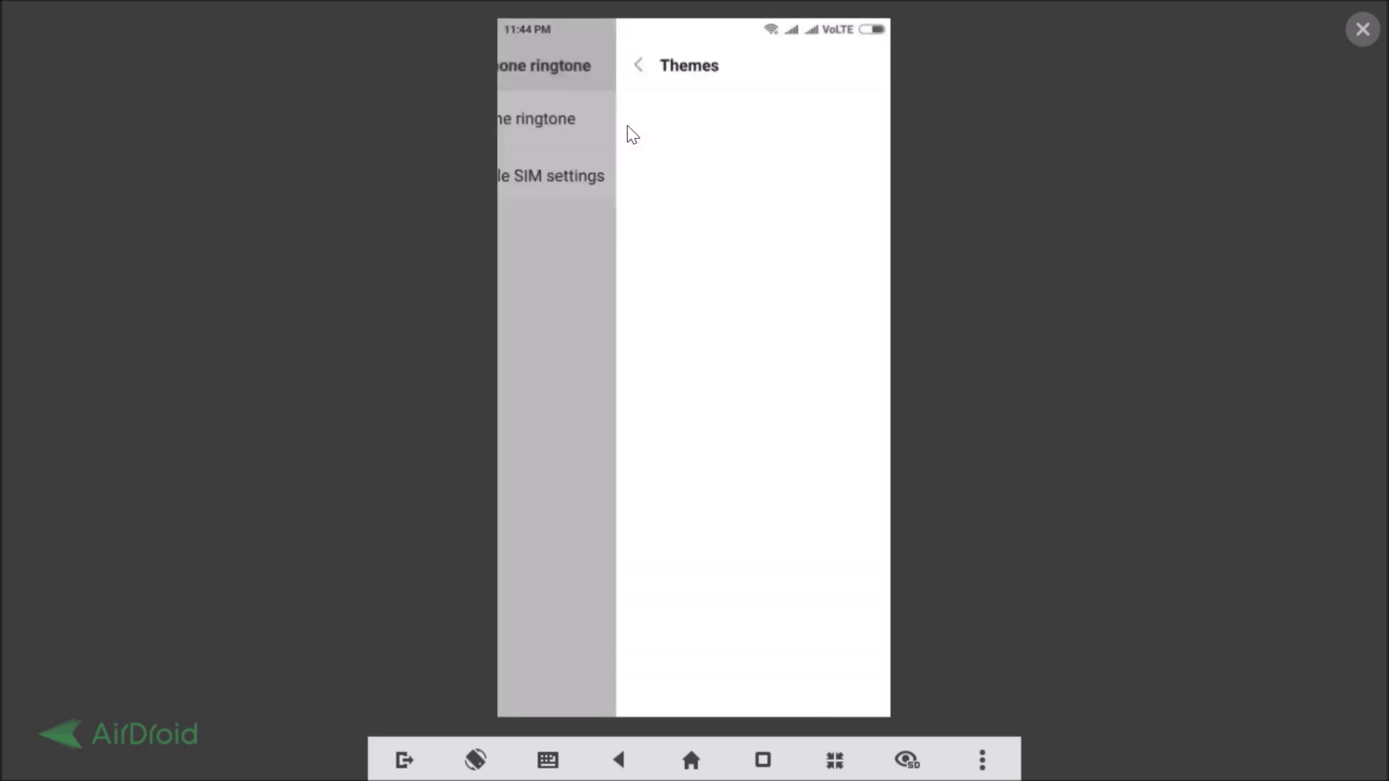
pyautogui.click(611, 396)
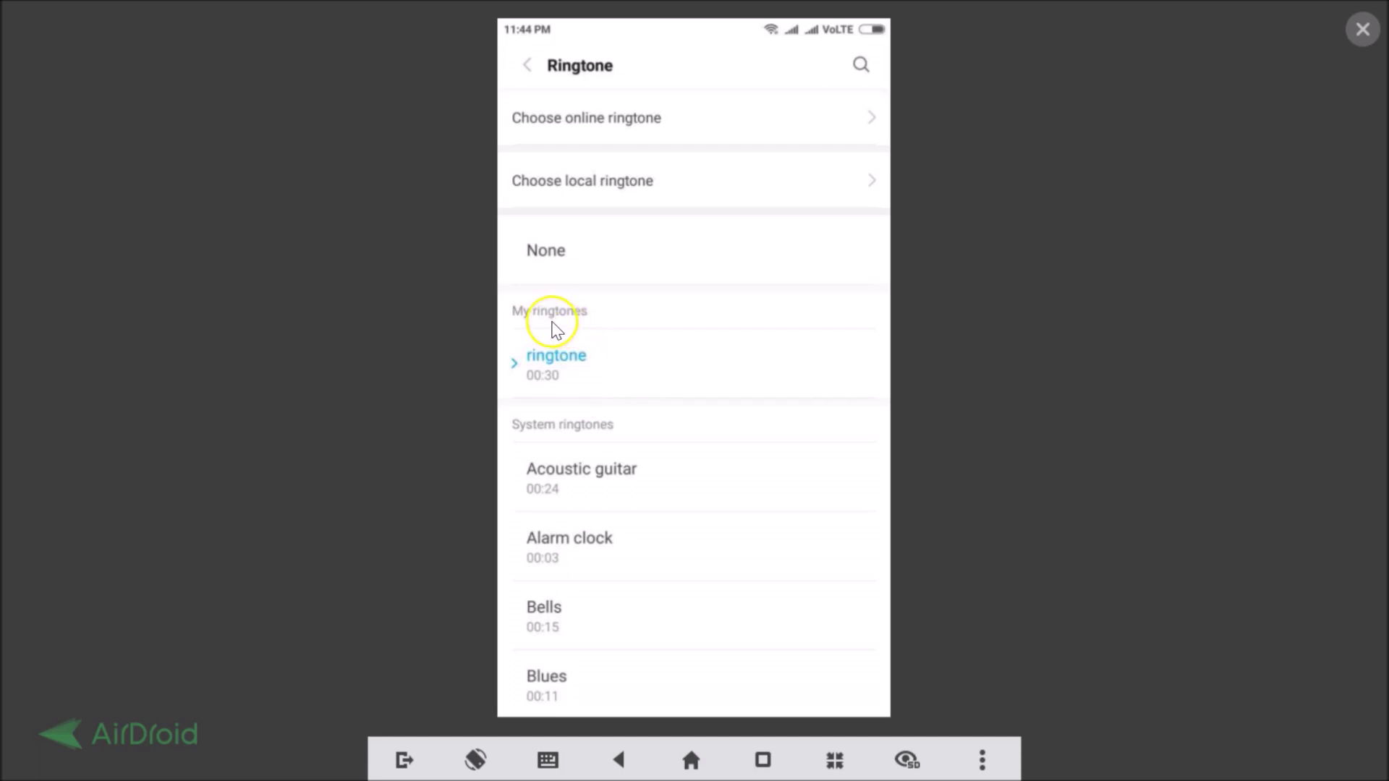
pyautogui.click(572, 373)
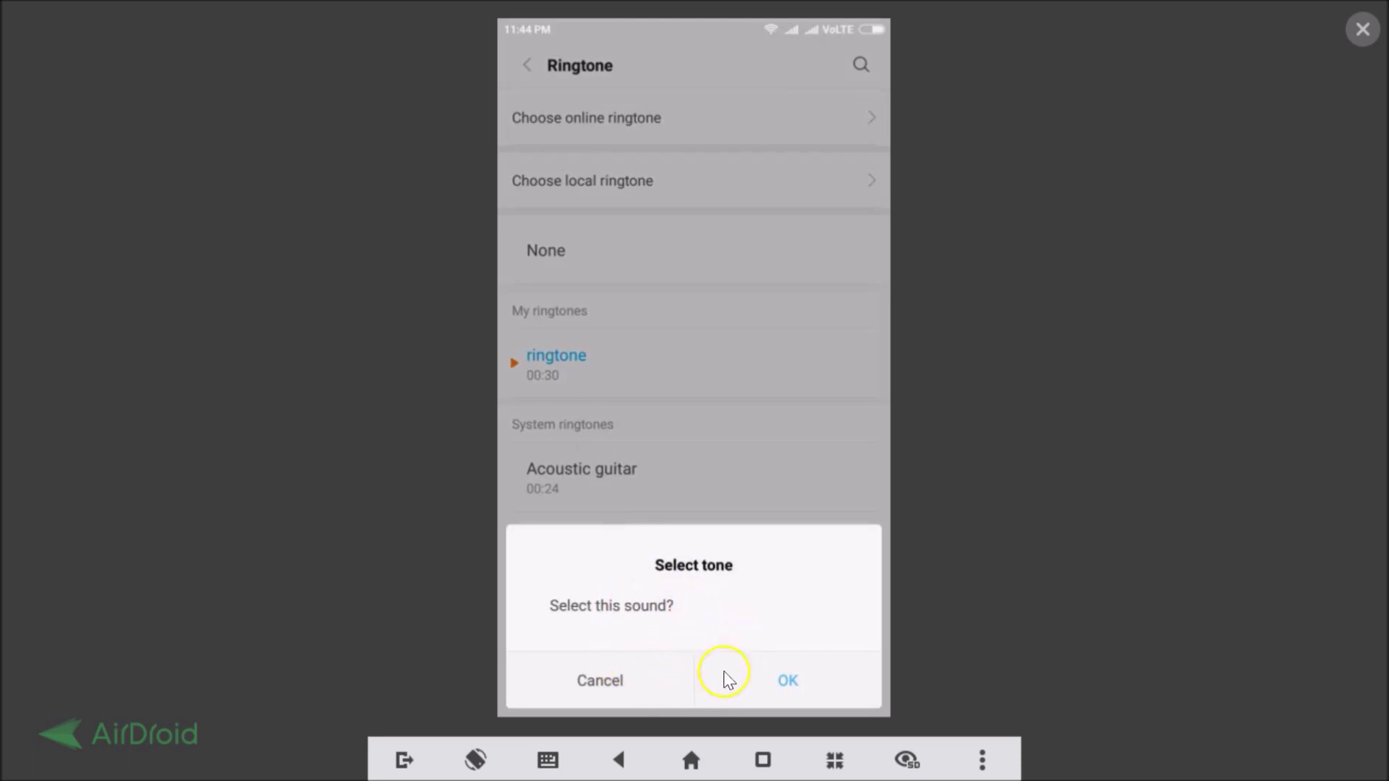
pyautogui.click(800, 686)
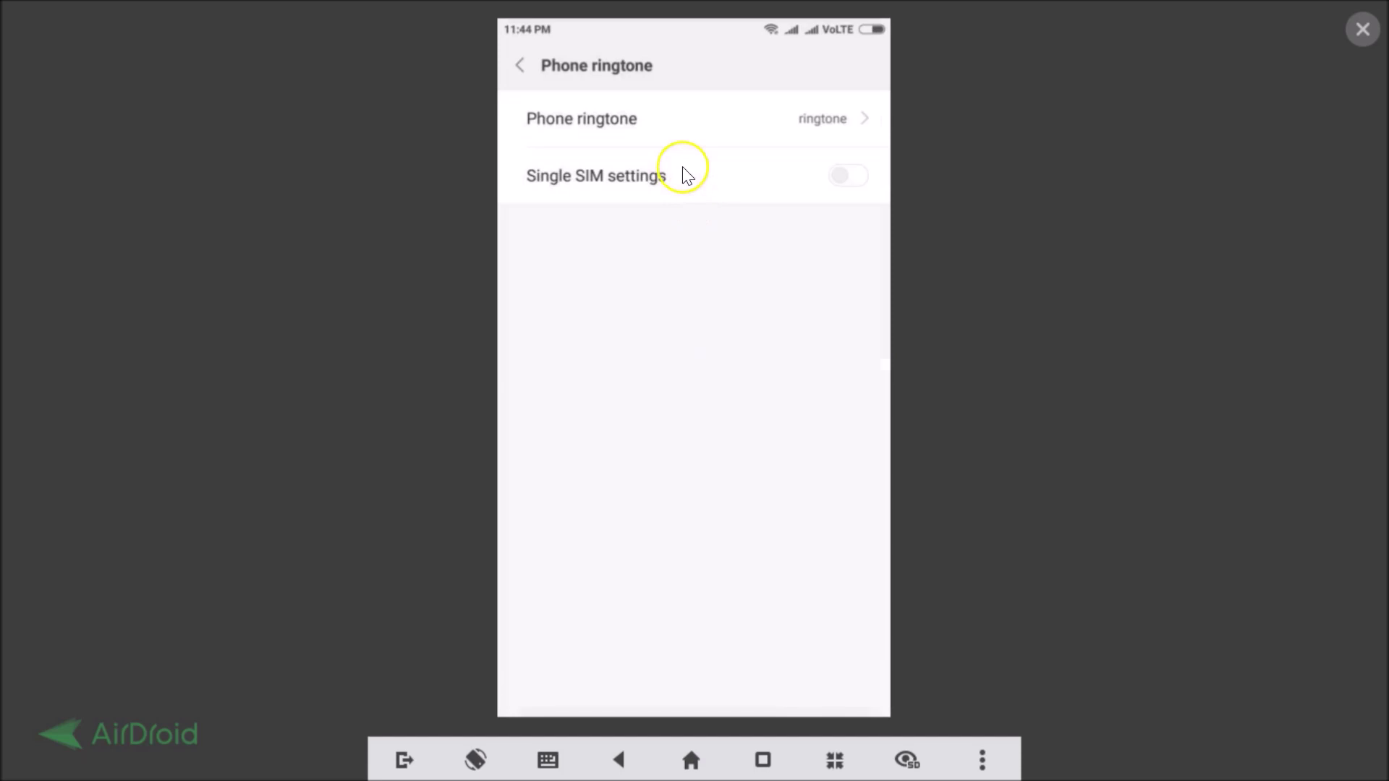
pyautogui.click(656, 123)
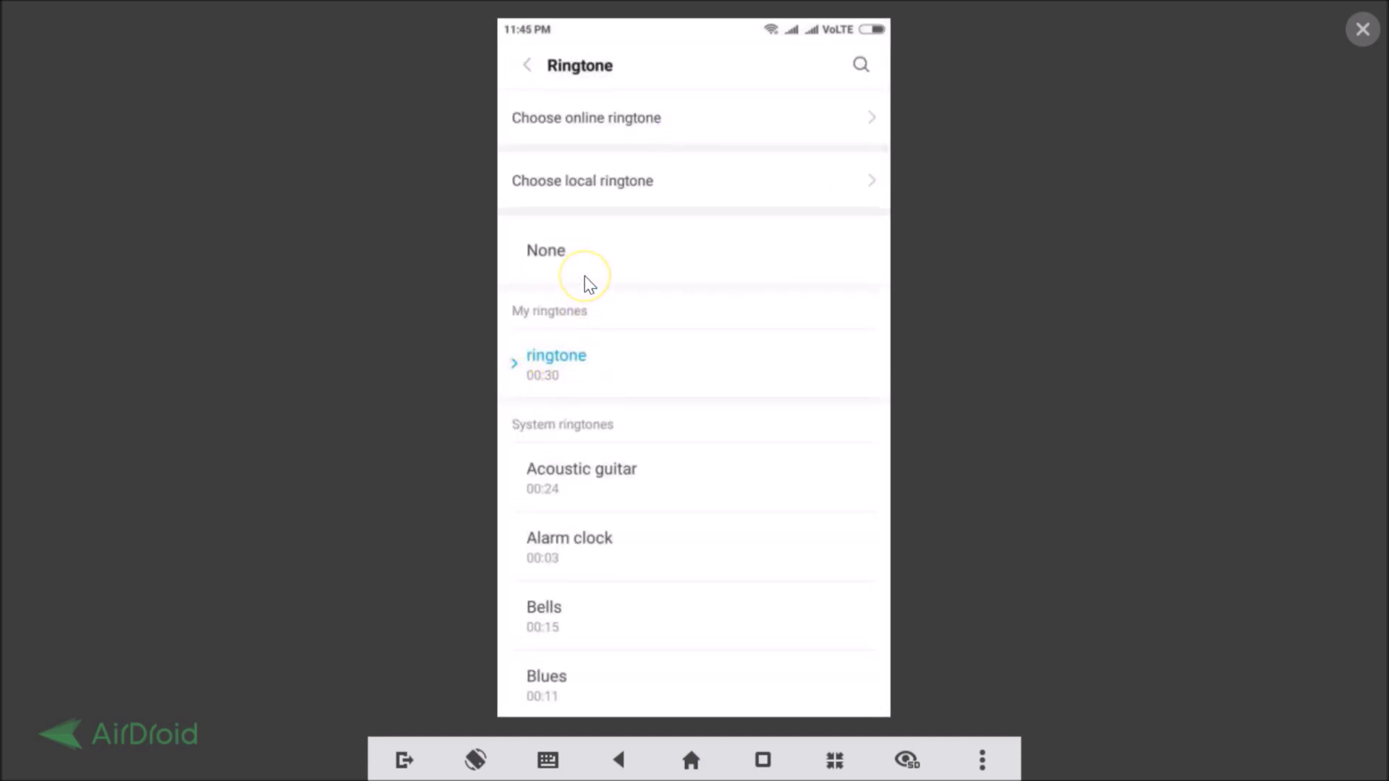
pyautogui.rightClick(589, 284)
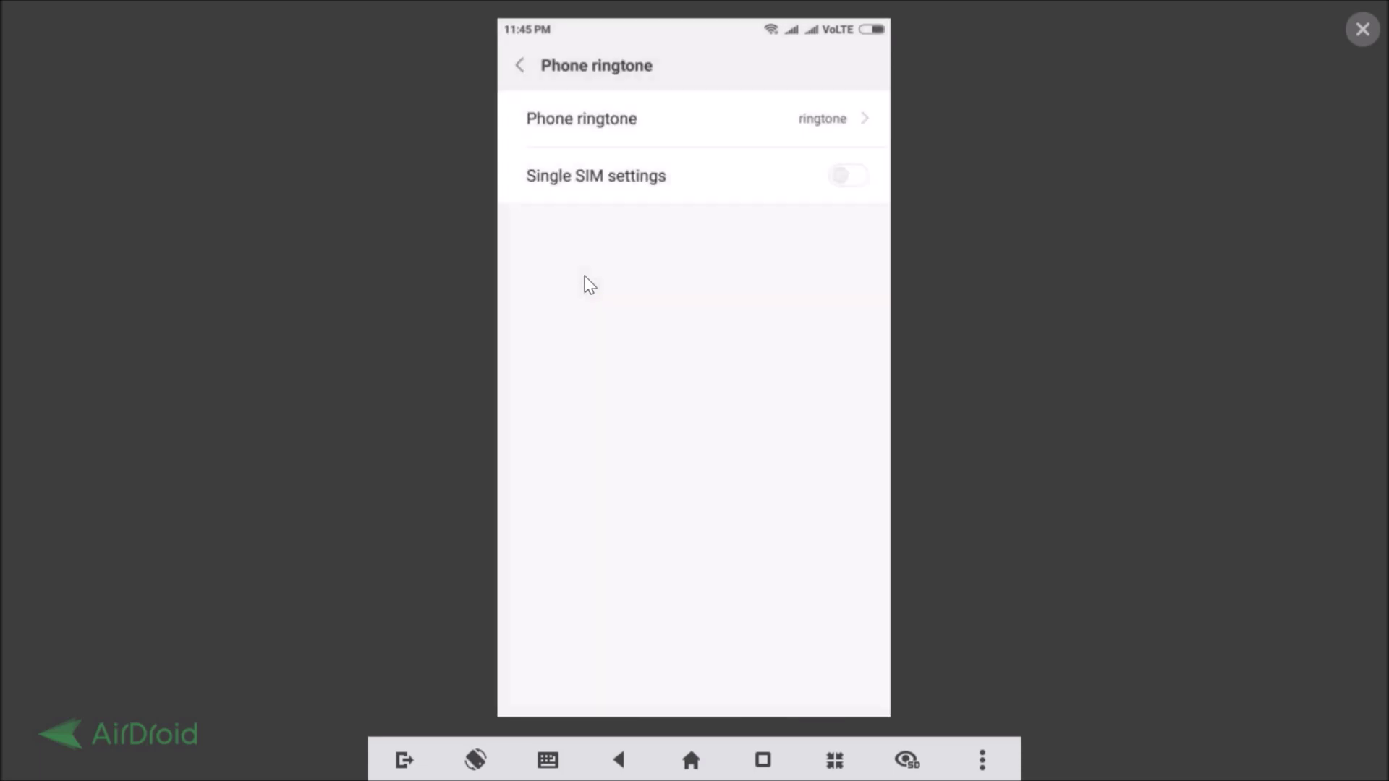
pyautogui.rightClick(584, 275)
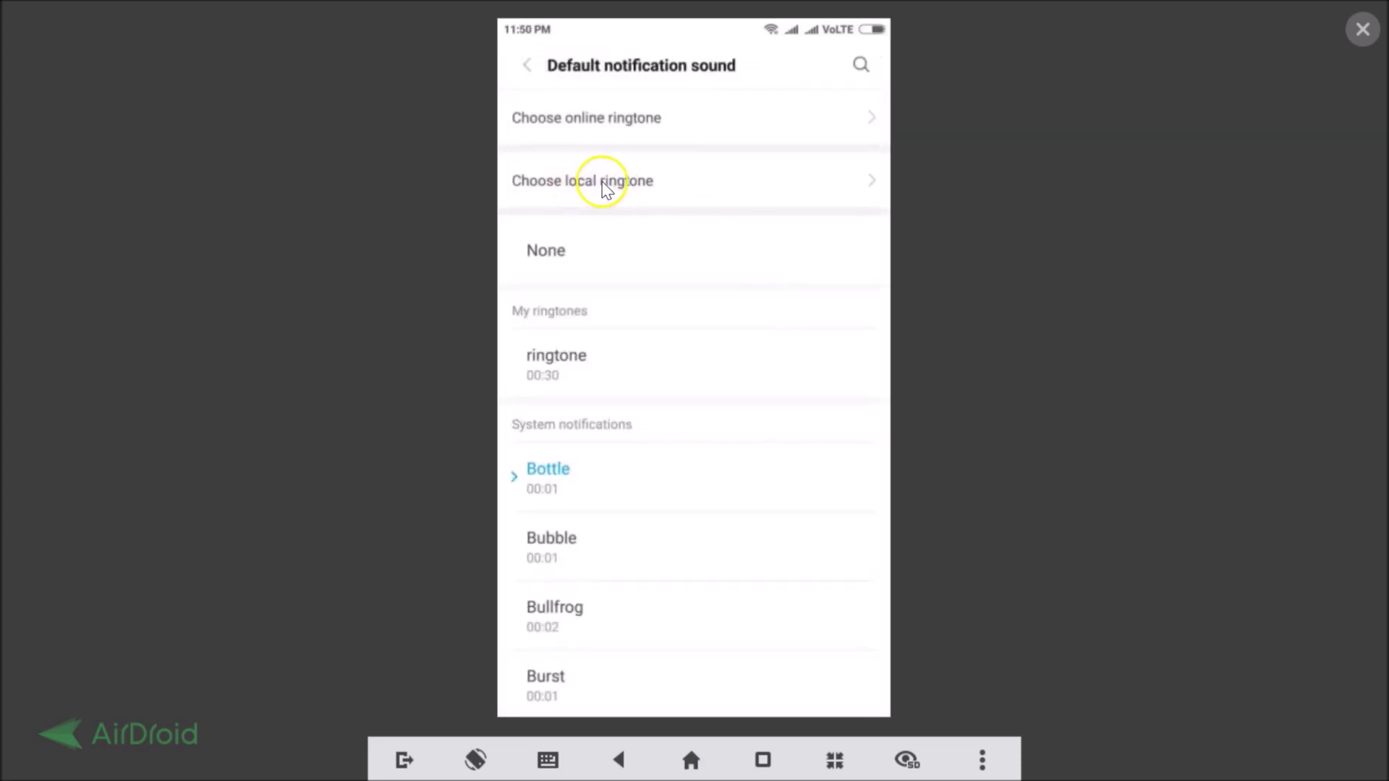
# Step: Pick notification.mp3 from Internal shared storage > Download as the default notification sound
pyautogui.click(606, 190)
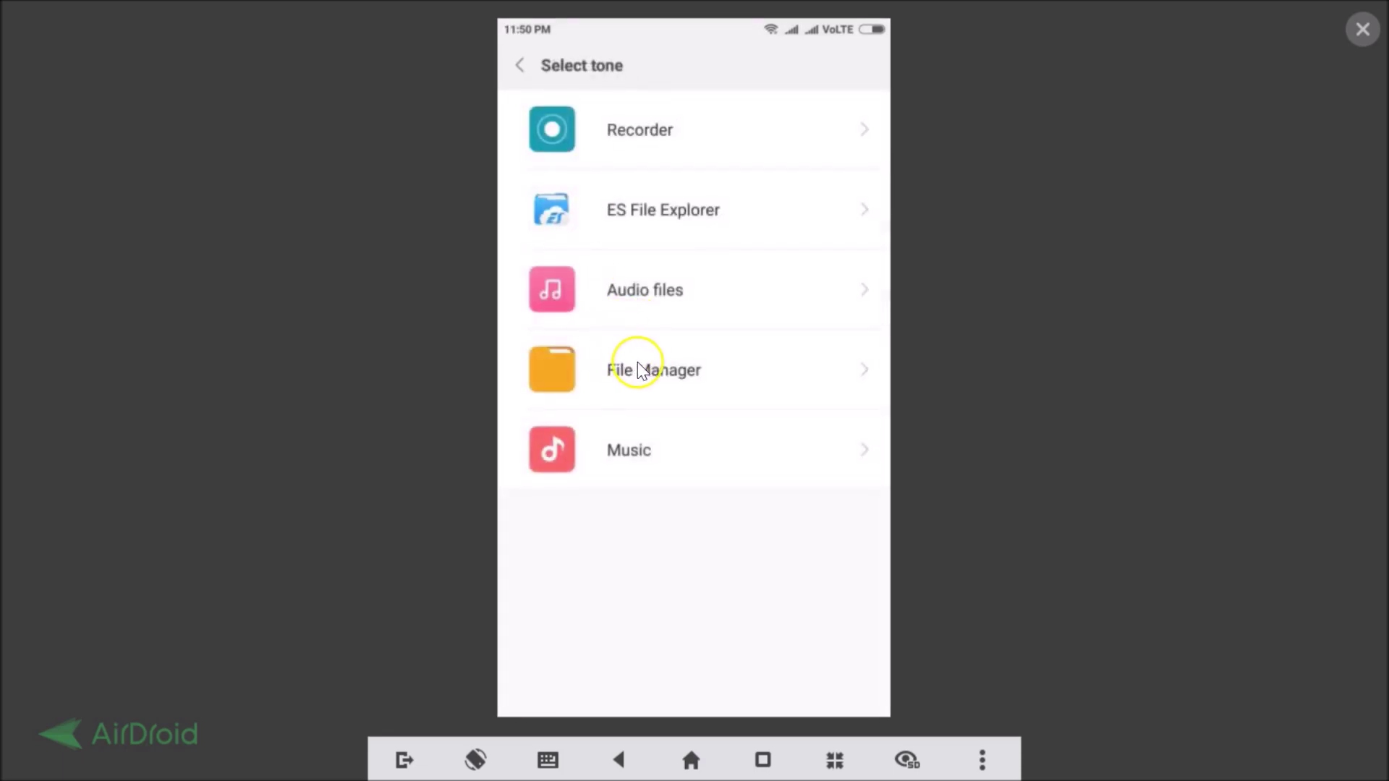
pyautogui.click(638, 362)
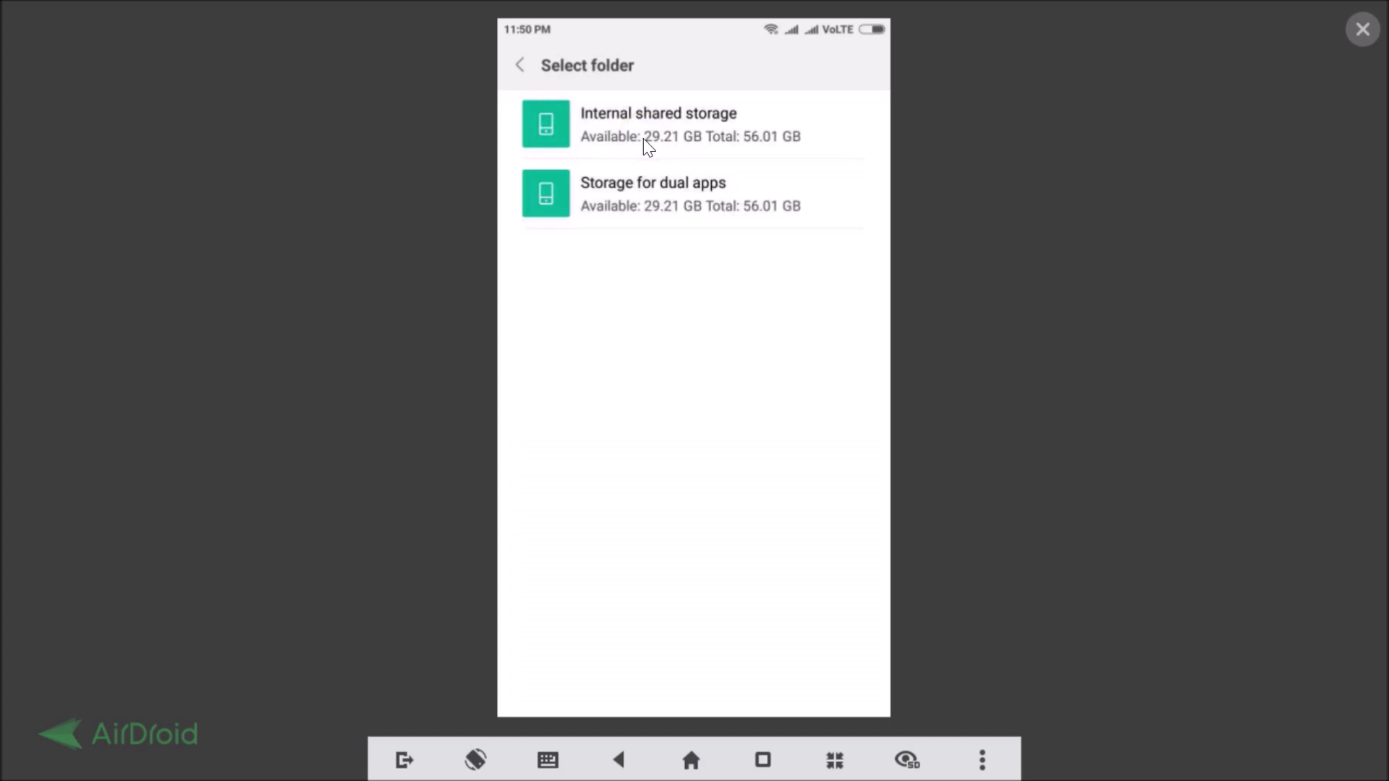
pyautogui.moveTo(644, 139)
pyautogui.mouseDown()
pyautogui.moveTo(624, 136)
pyautogui.moveTo(633, 125)
pyautogui.mouseUp()
pyautogui.click(661, 124)
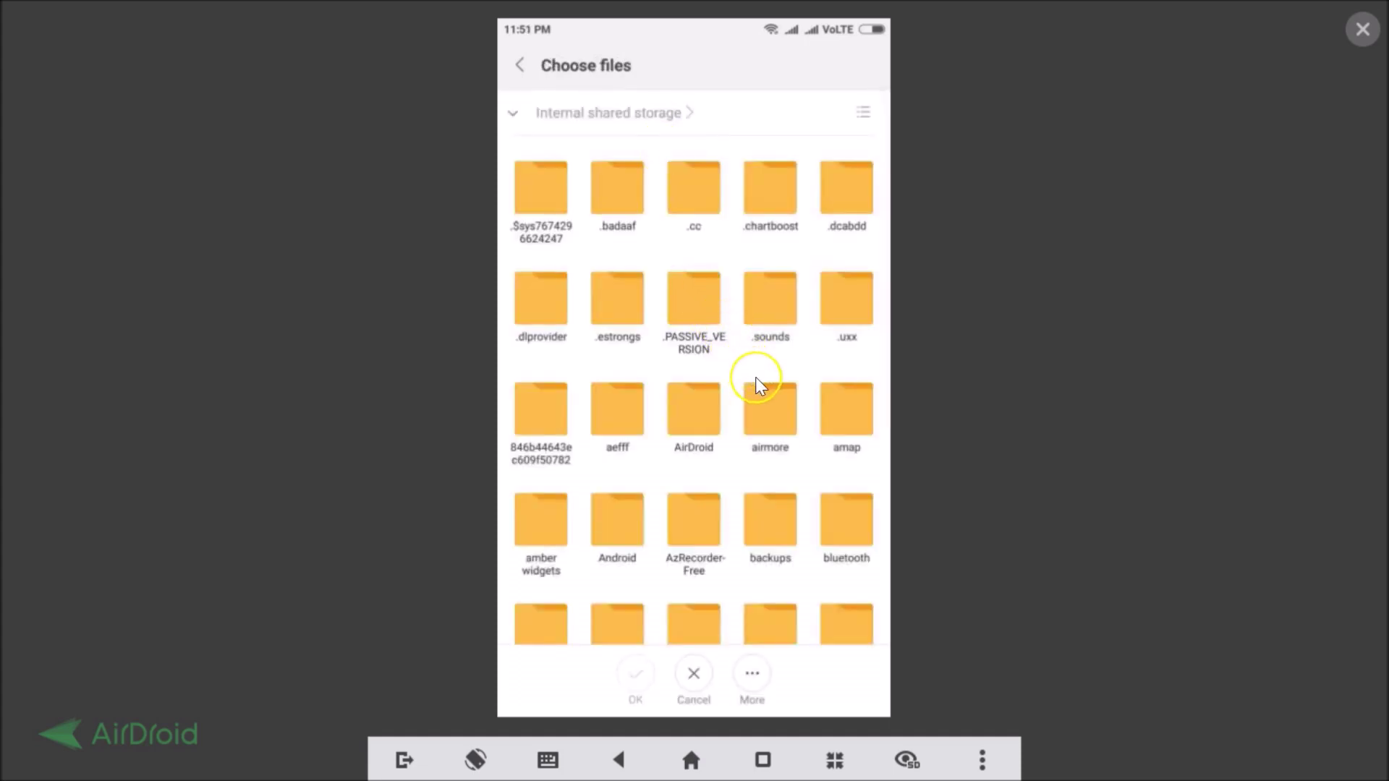
pyautogui.scroll(-4, 755, 376)
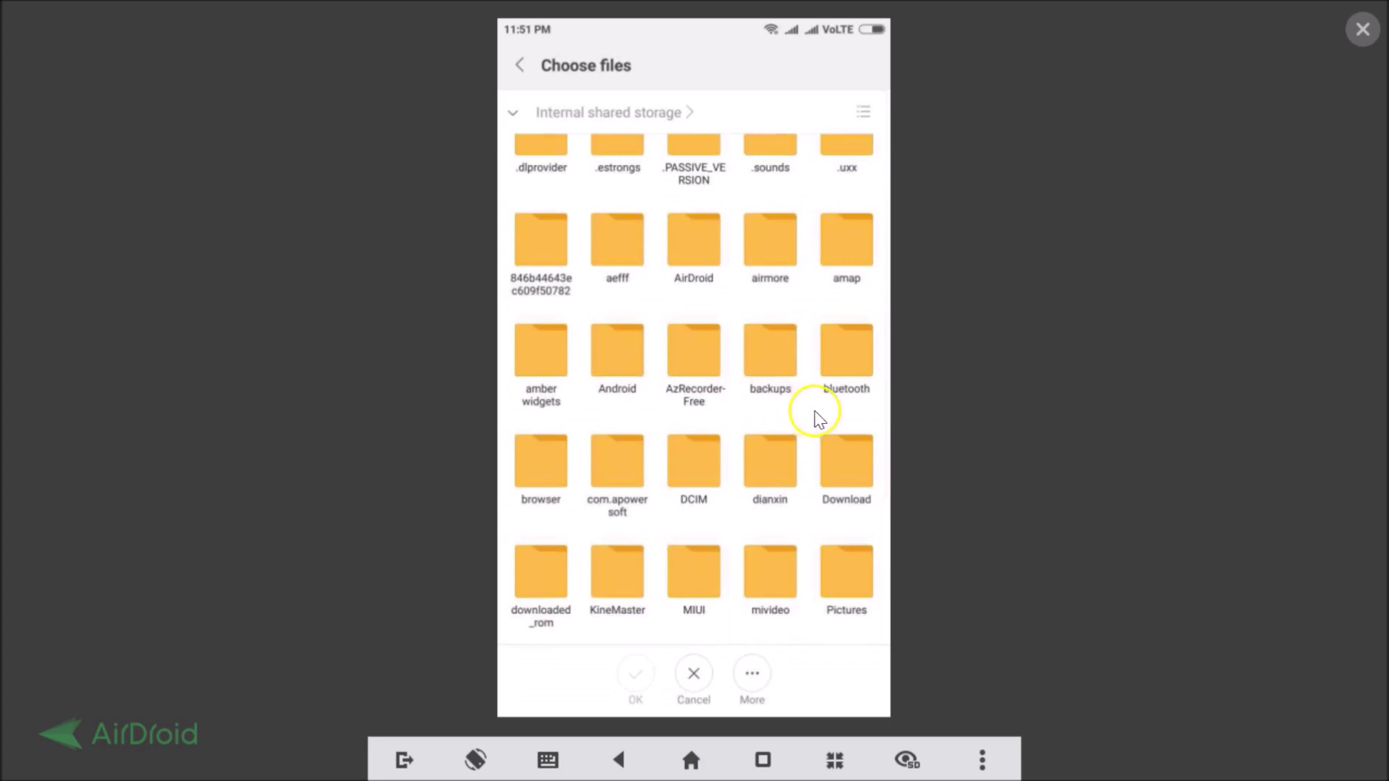
pyautogui.click(844, 474)
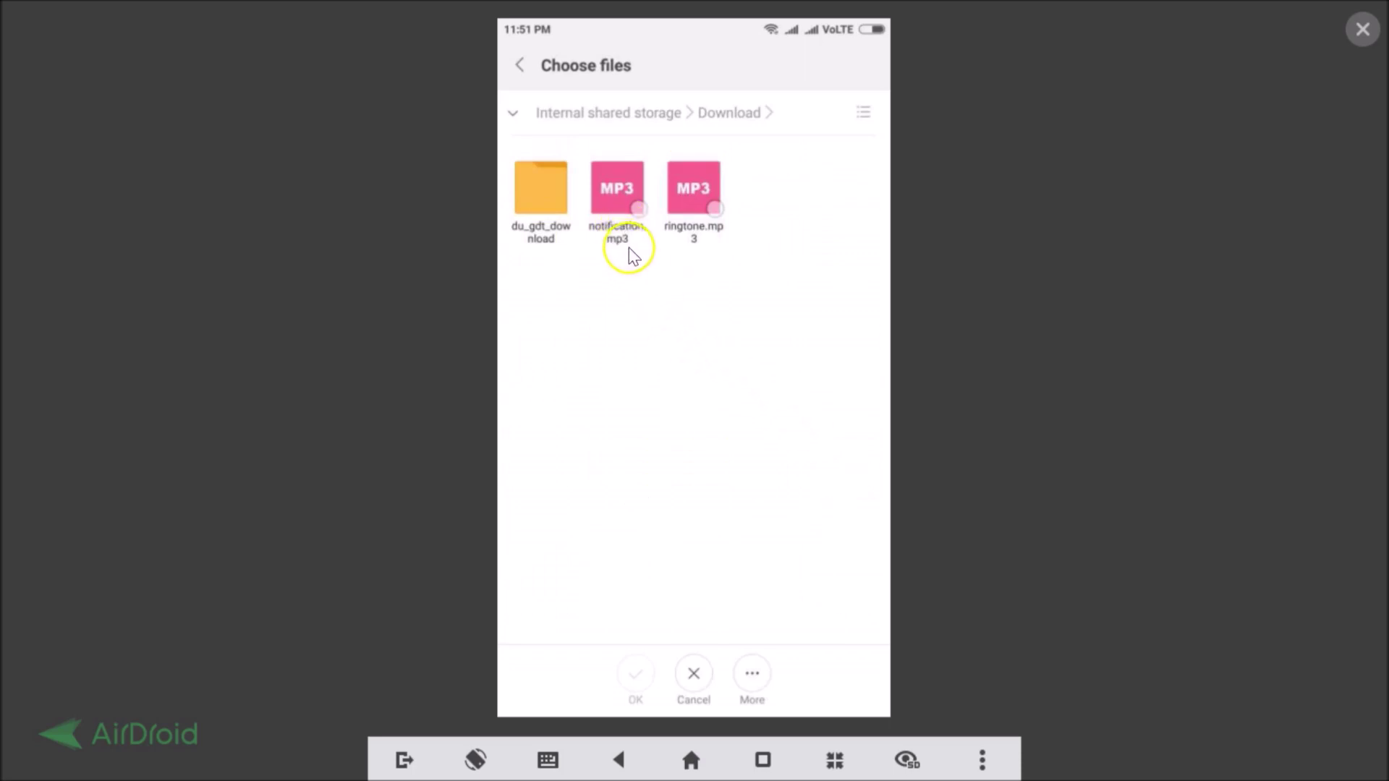
pyautogui.click(639, 210)
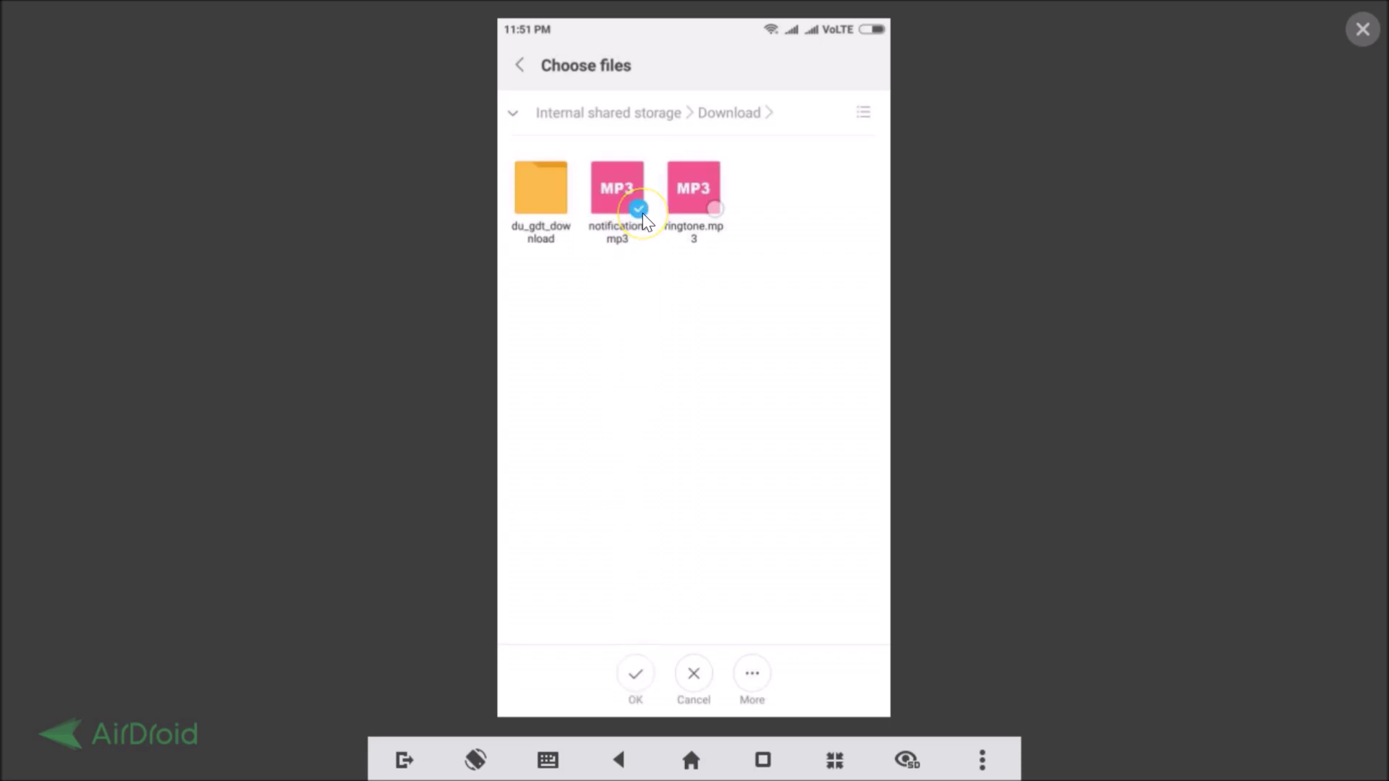
pyautogui.click(640, 678)
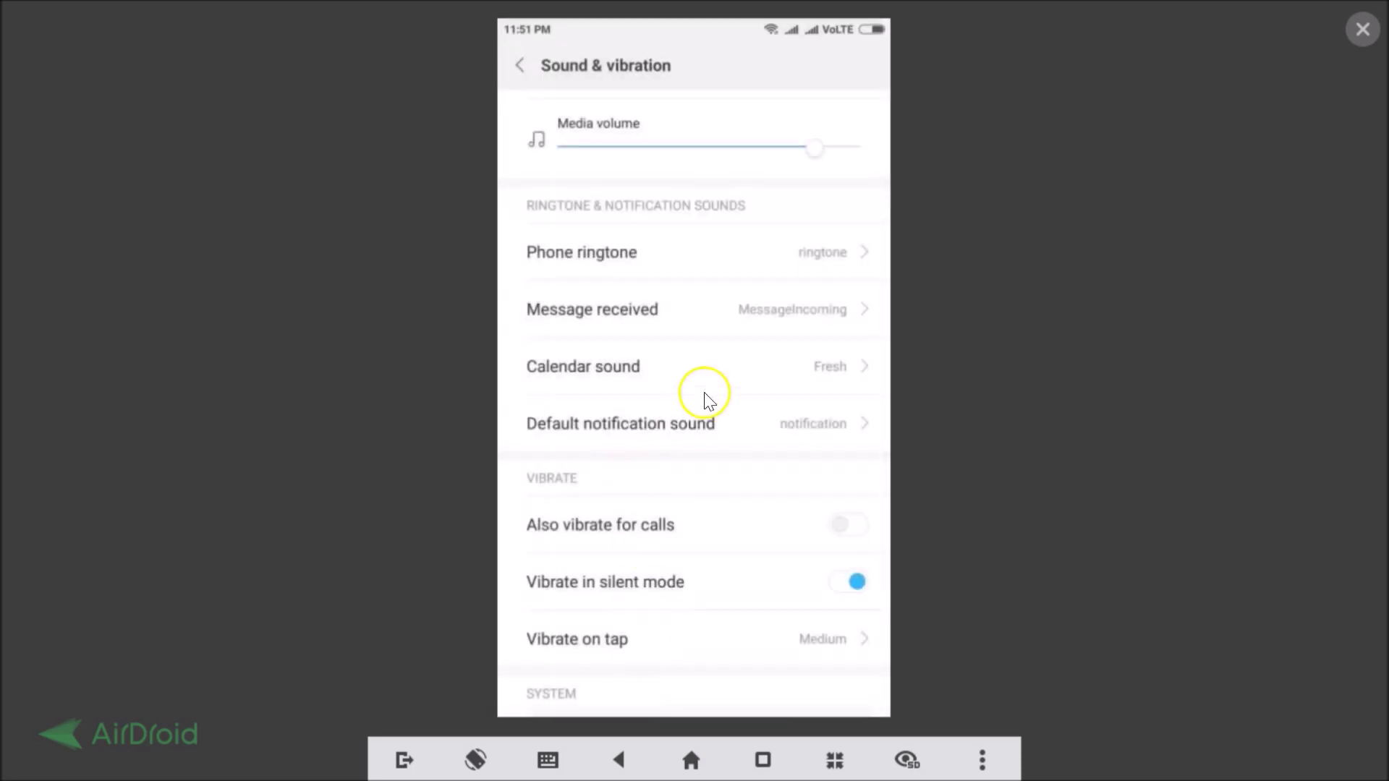
pyautogui.click(622, 437)
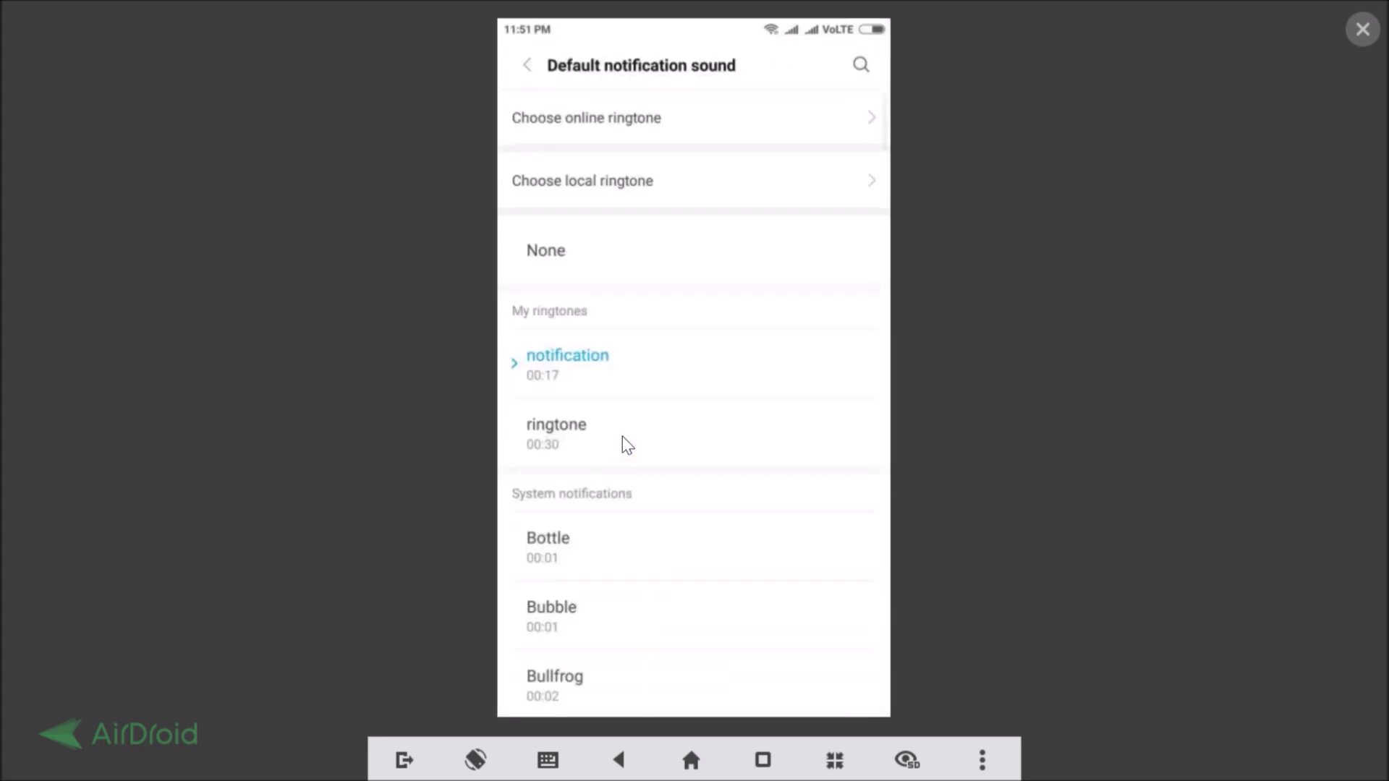
pyautogui.click(594, 372)
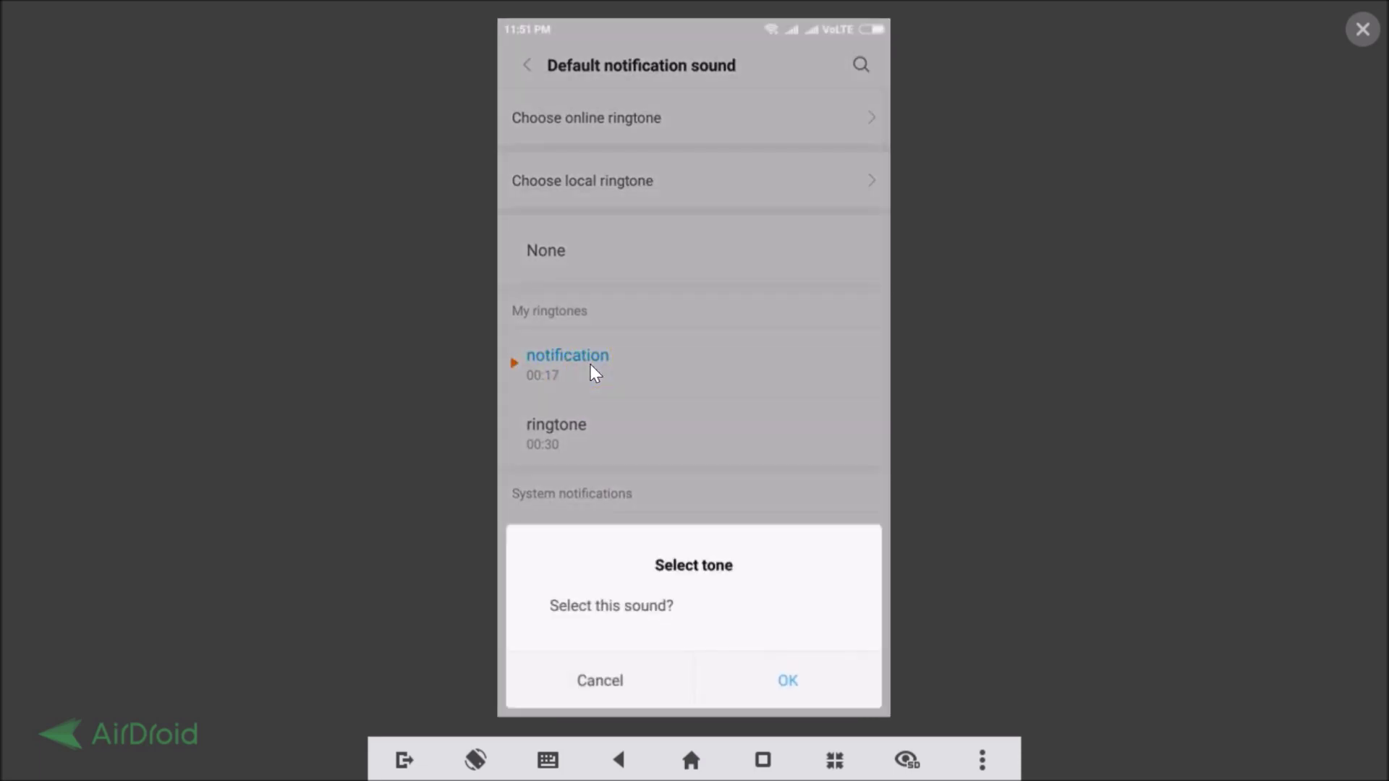
pyautogui.click(781, 681)
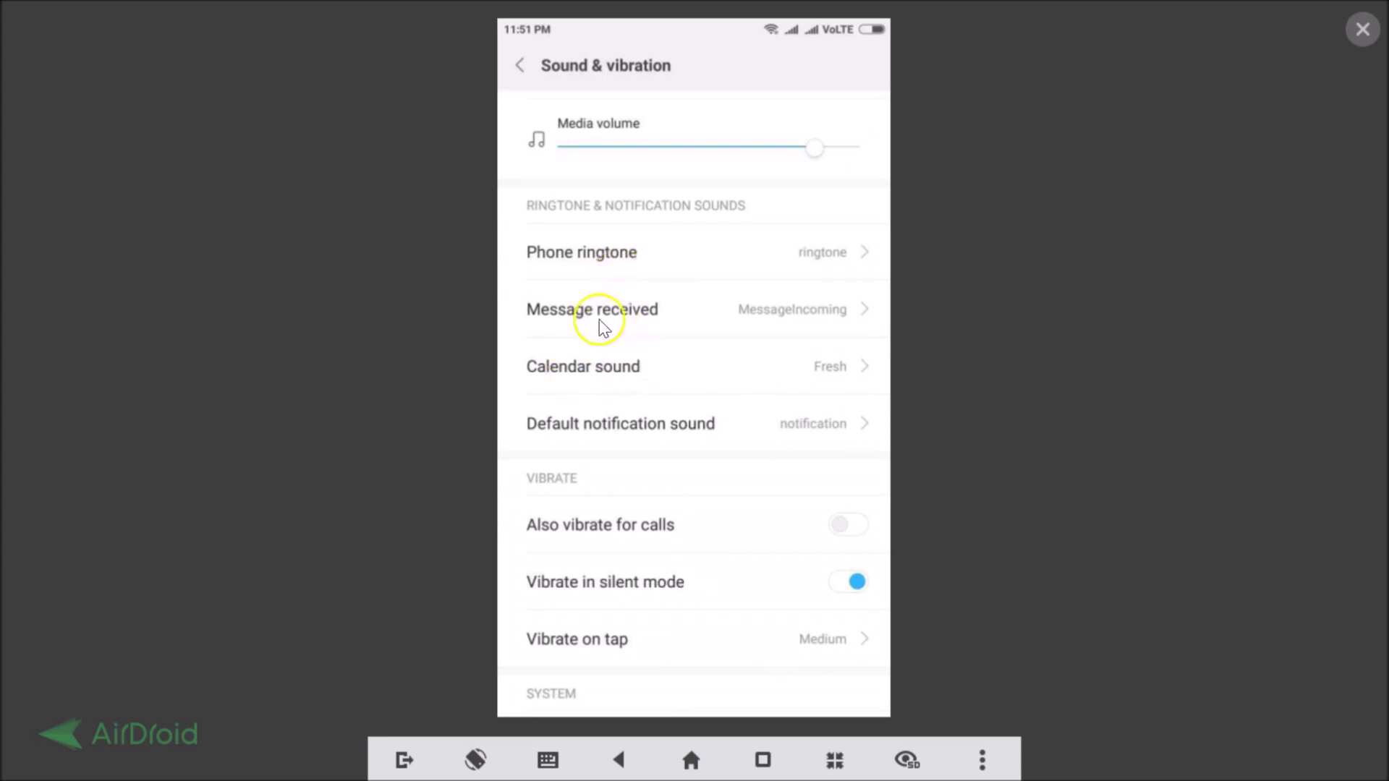
# Step: Set the phone ringtone back to Bells from the System ringtones list
pyautogui.click(645, 256)
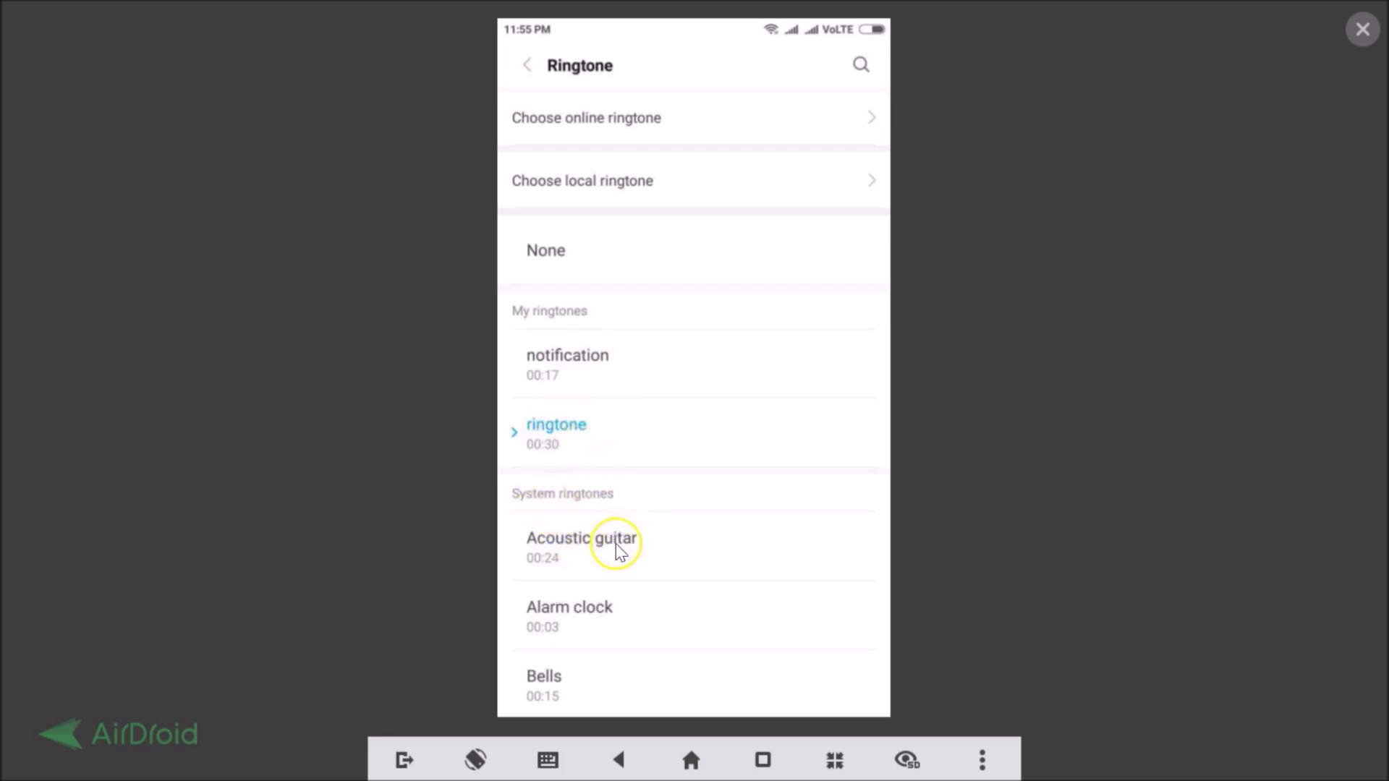
pyautogui.scroll(-3, 615, 544)
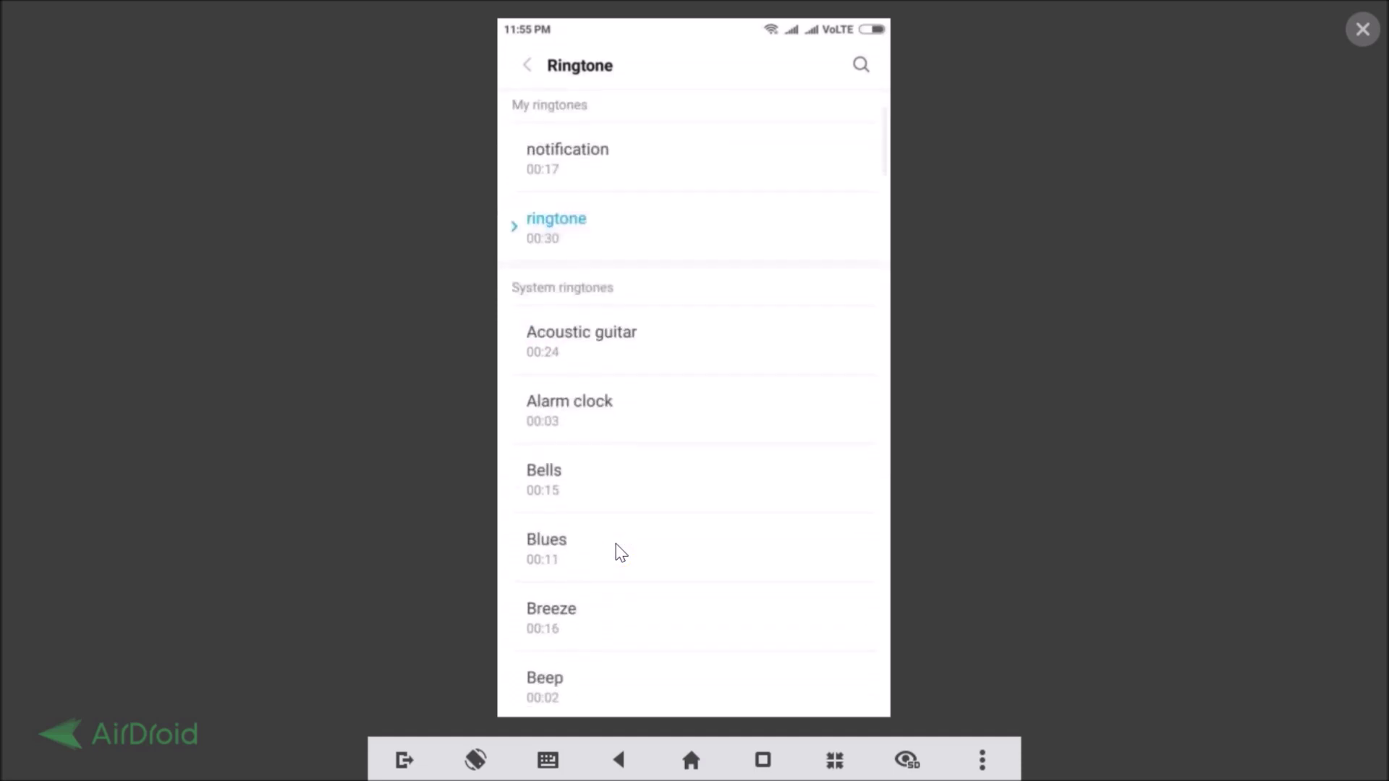
pyautogui.click(583, 476)
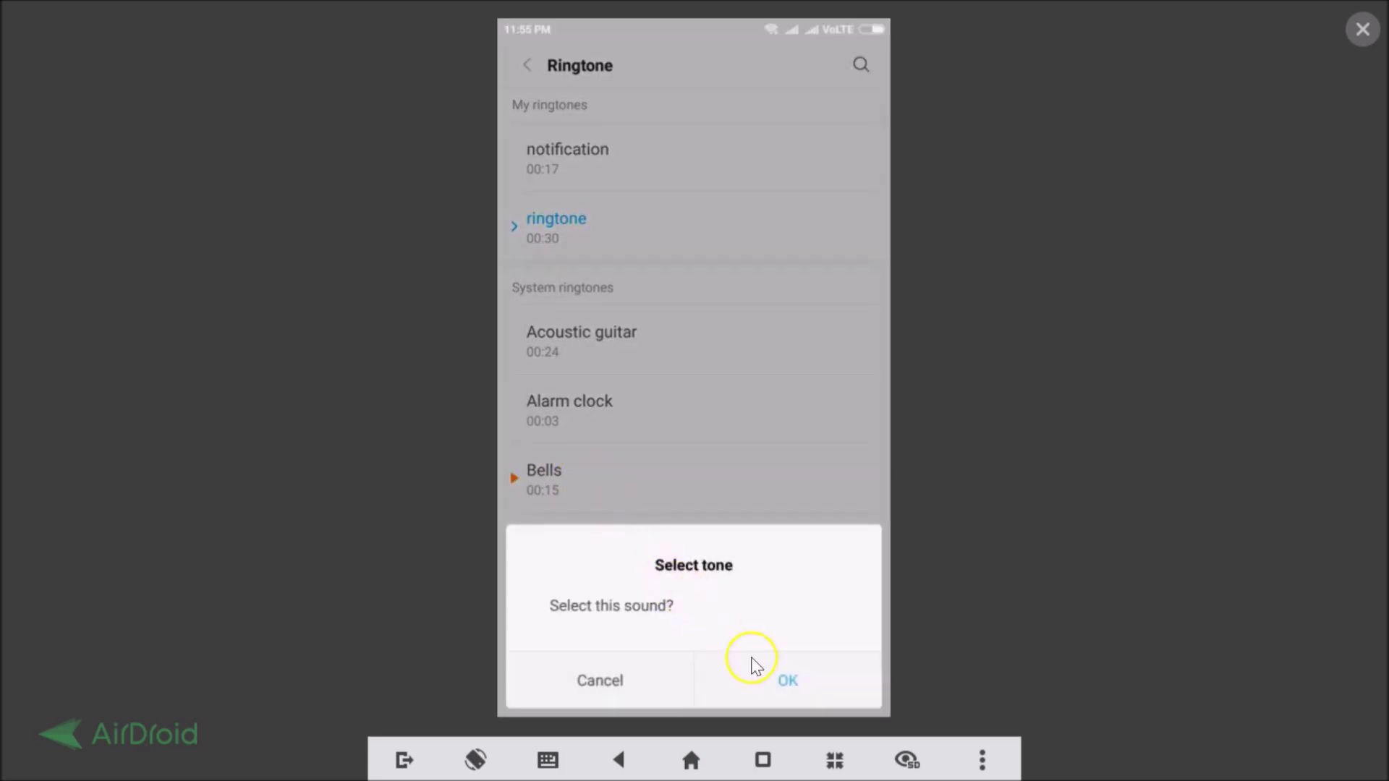
pyautogui.click(774, 680)
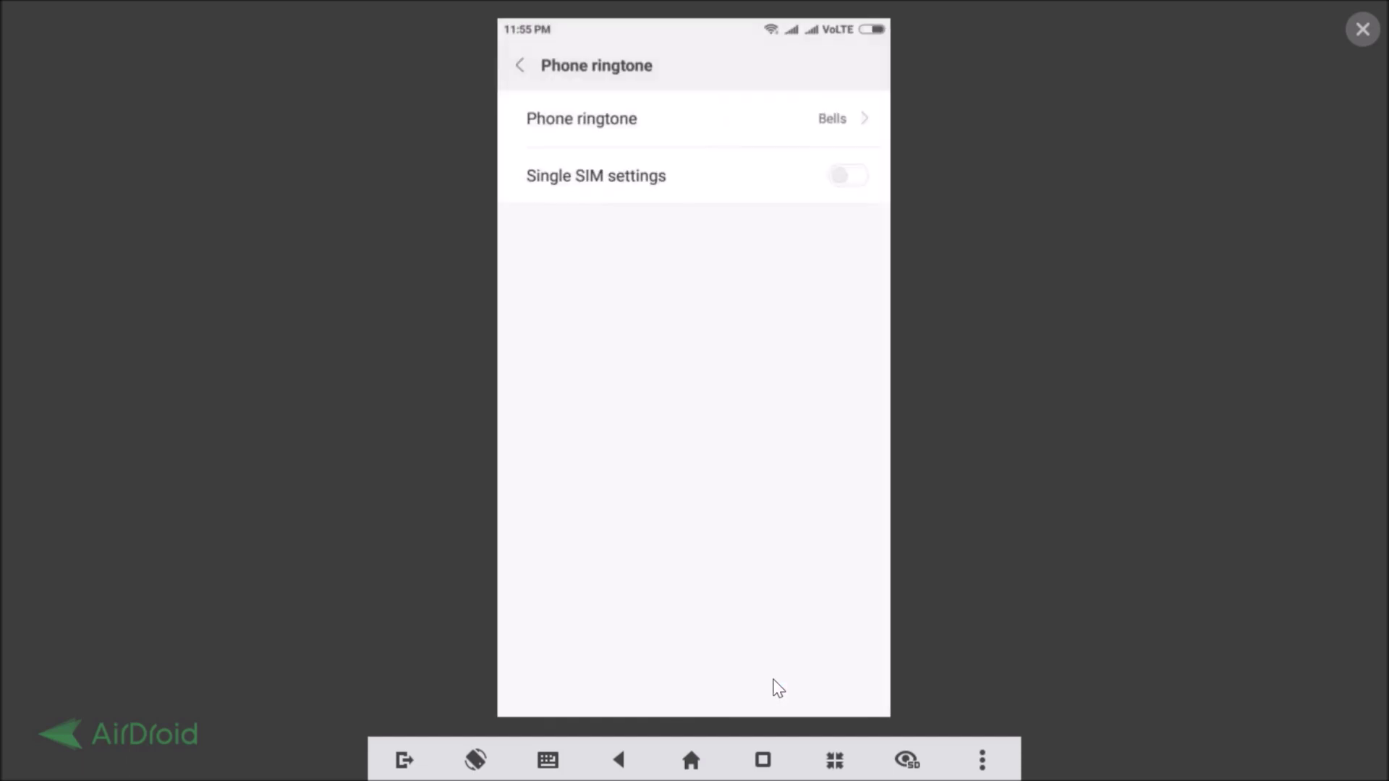
pyautogui.click(638, 122)
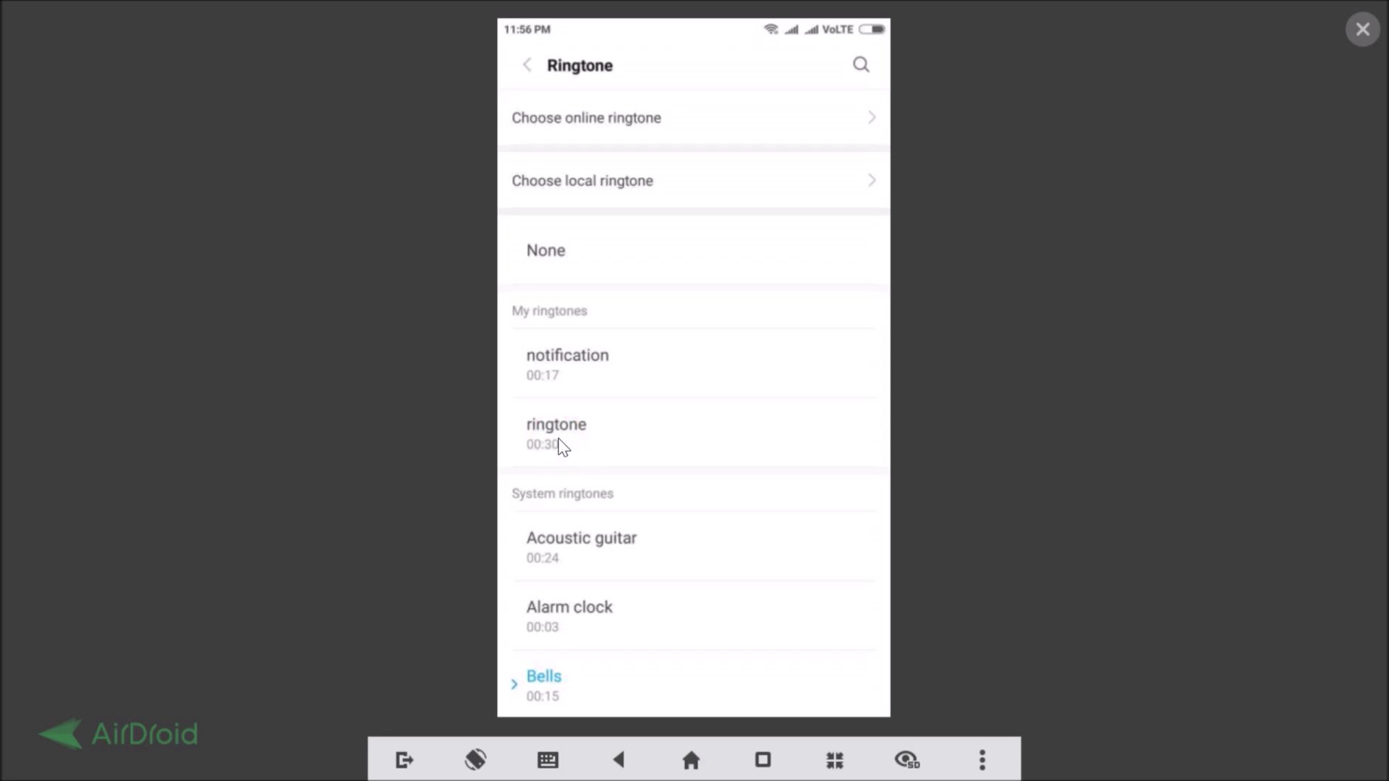
# Step: Delete the custom 'ringtone' entry under My ringtones and go back to Sound & vibration
pyautogui.moveTo(563, 447); pyautogui.dragTo(564, 448)
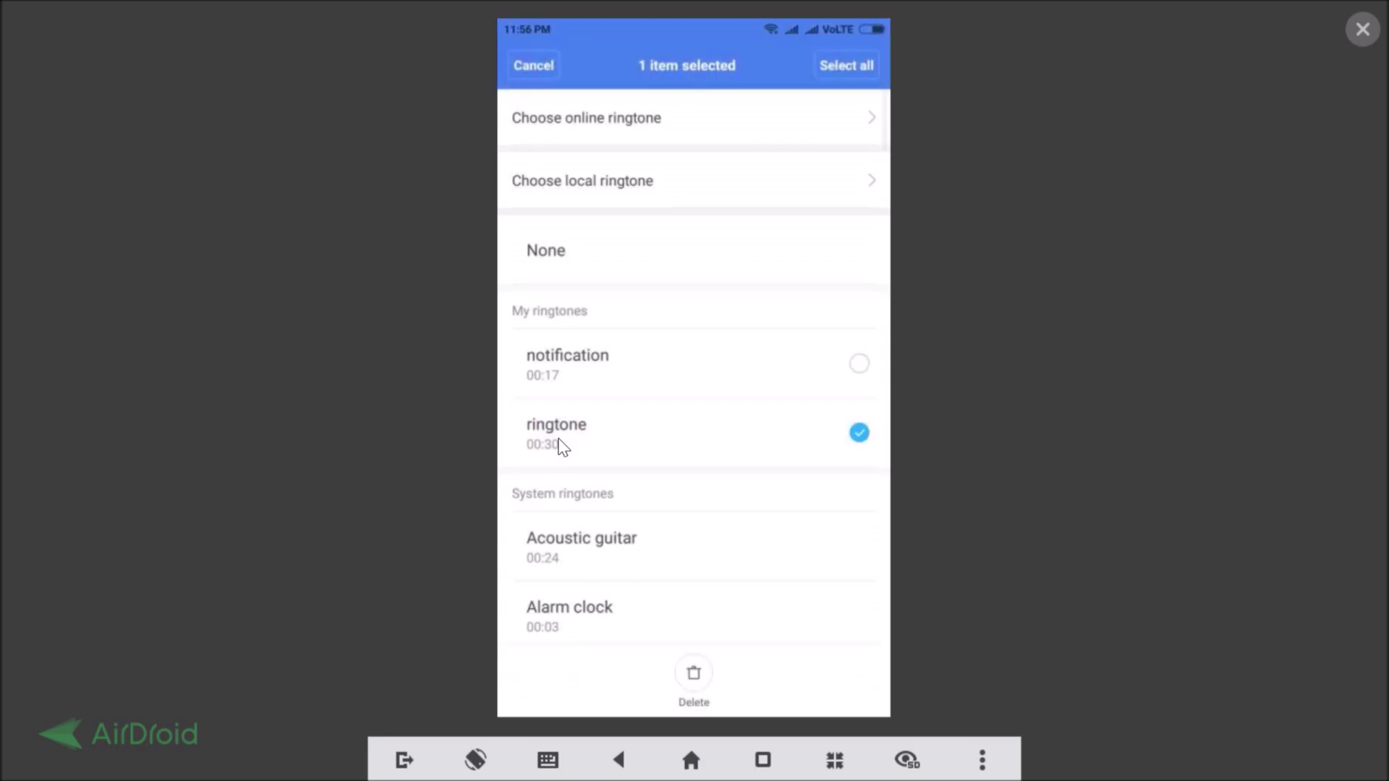
pyautogui.click(695, 677)
pyautogui.click(696, 680)
pyautogui.rightClick(695, 674)
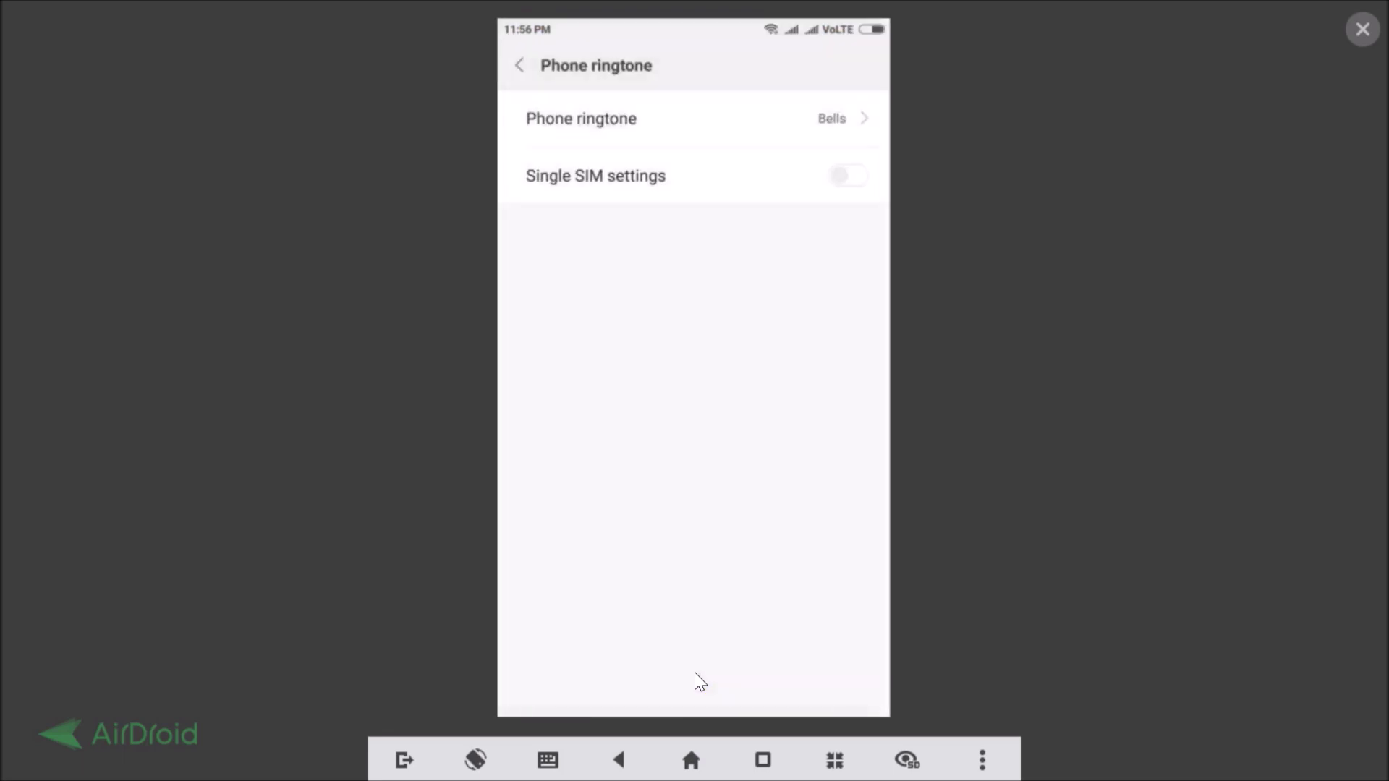
pyautogui.rightClick(695, 674)
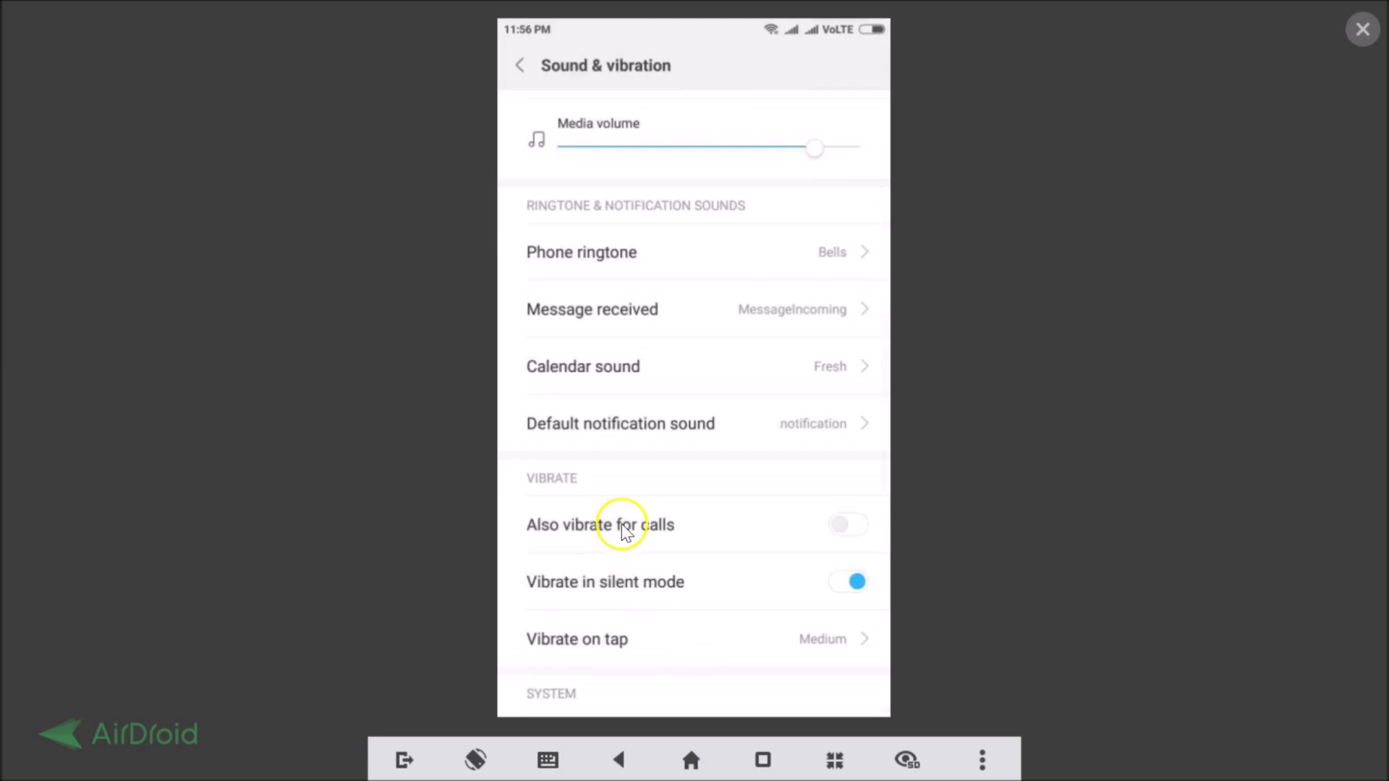
# Step: Set the default notification sound to Bottle under System notifications and reopen the list
pyautogui.click(642, 431)
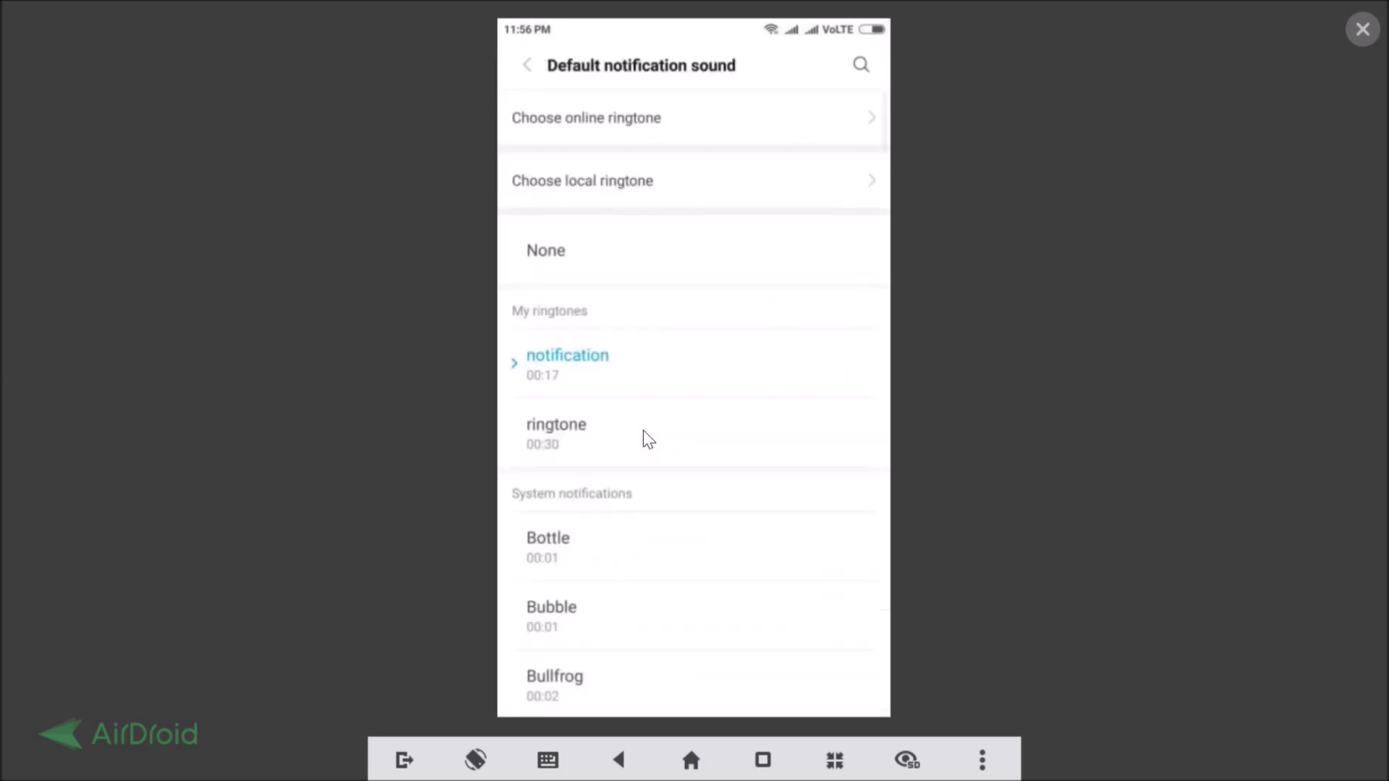
pyautogui.click(607, 564)
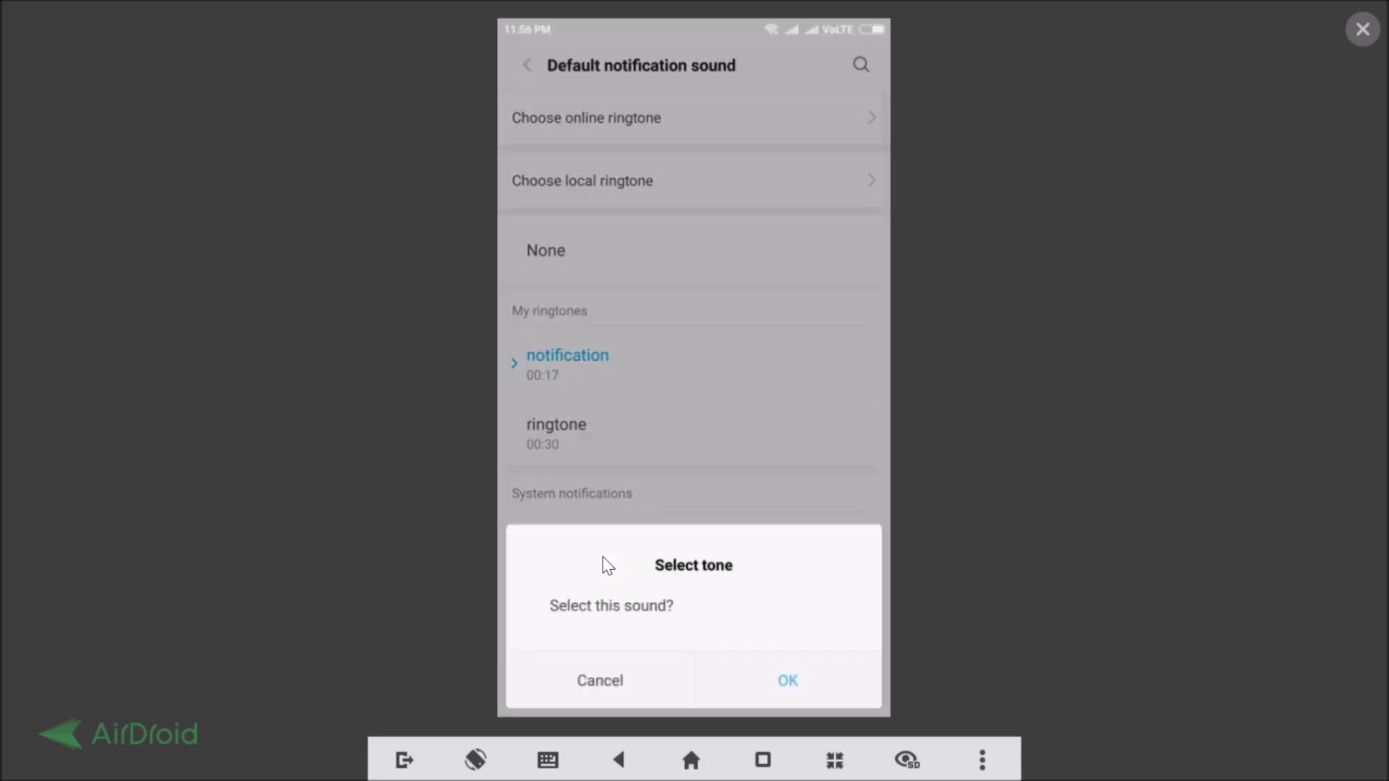
pyautogui.click(790, 683)
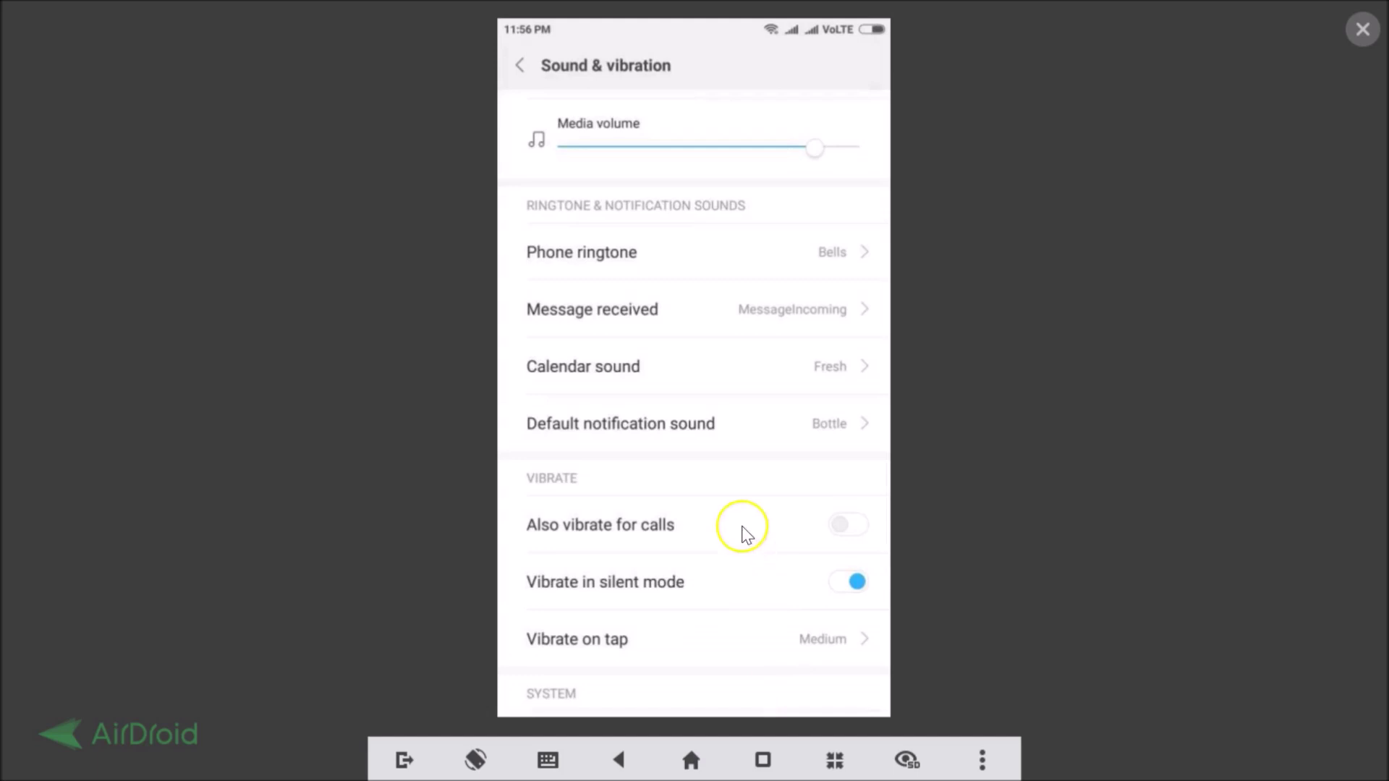
pyautogui.click(712, 440)
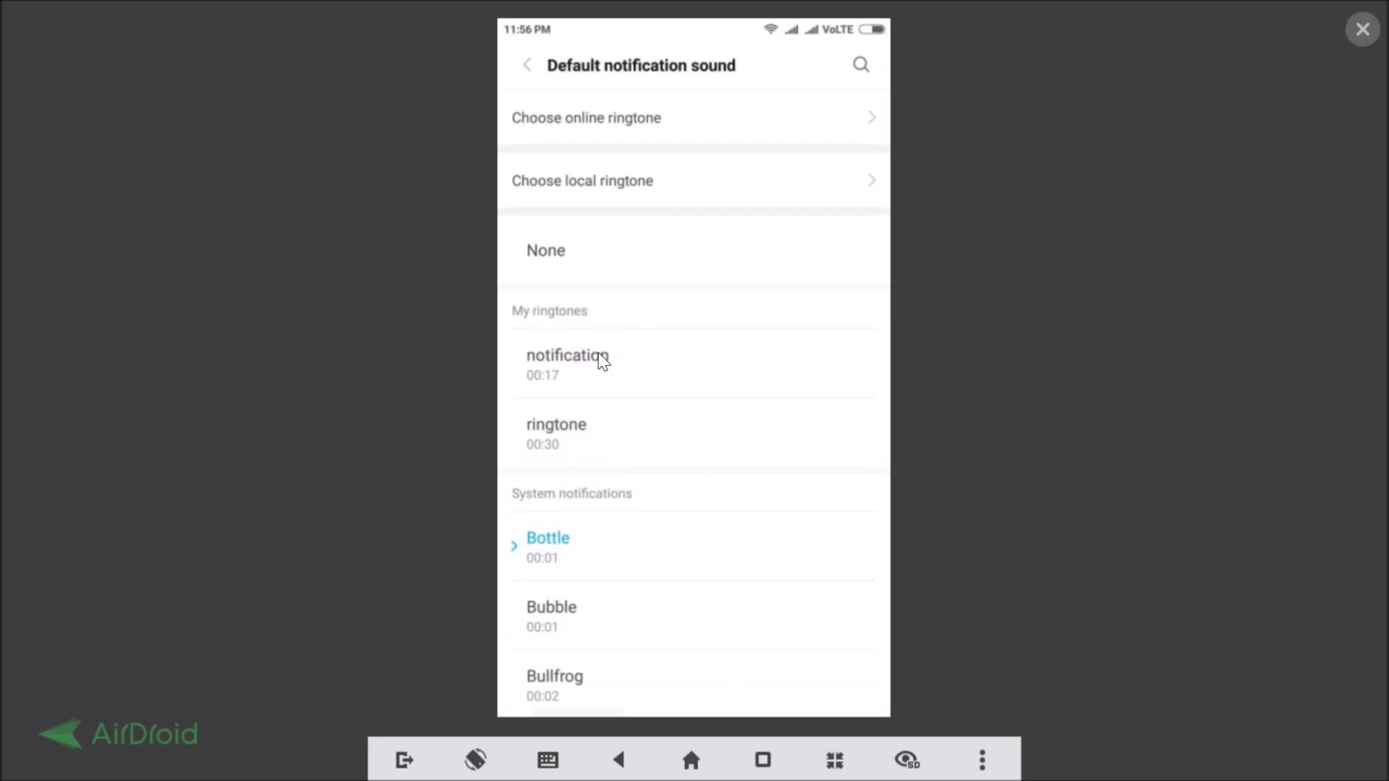
# Step: Delete the custom 'notification' entry from My ringtones and return to Sound & vibration
pyautogui.click(604, 362)
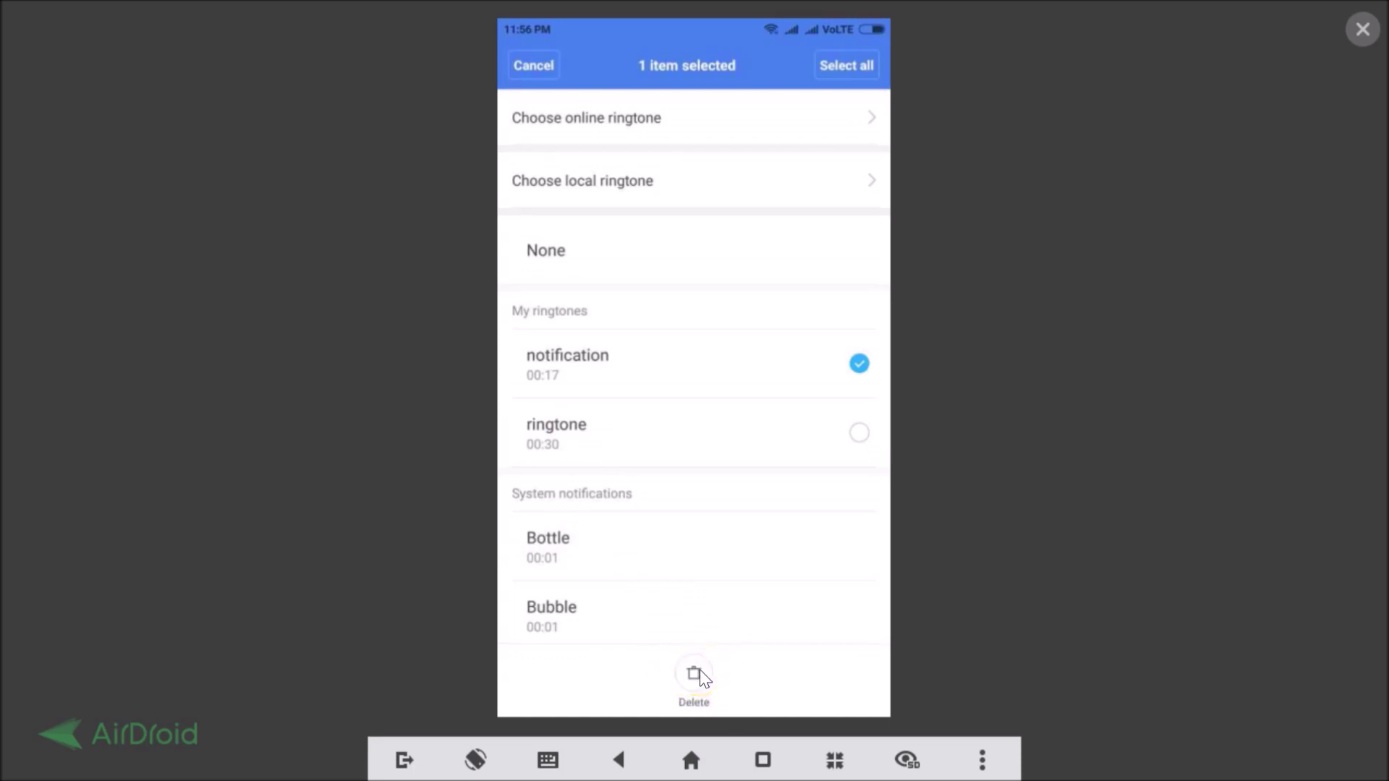
pyautogui.click(696, 675)
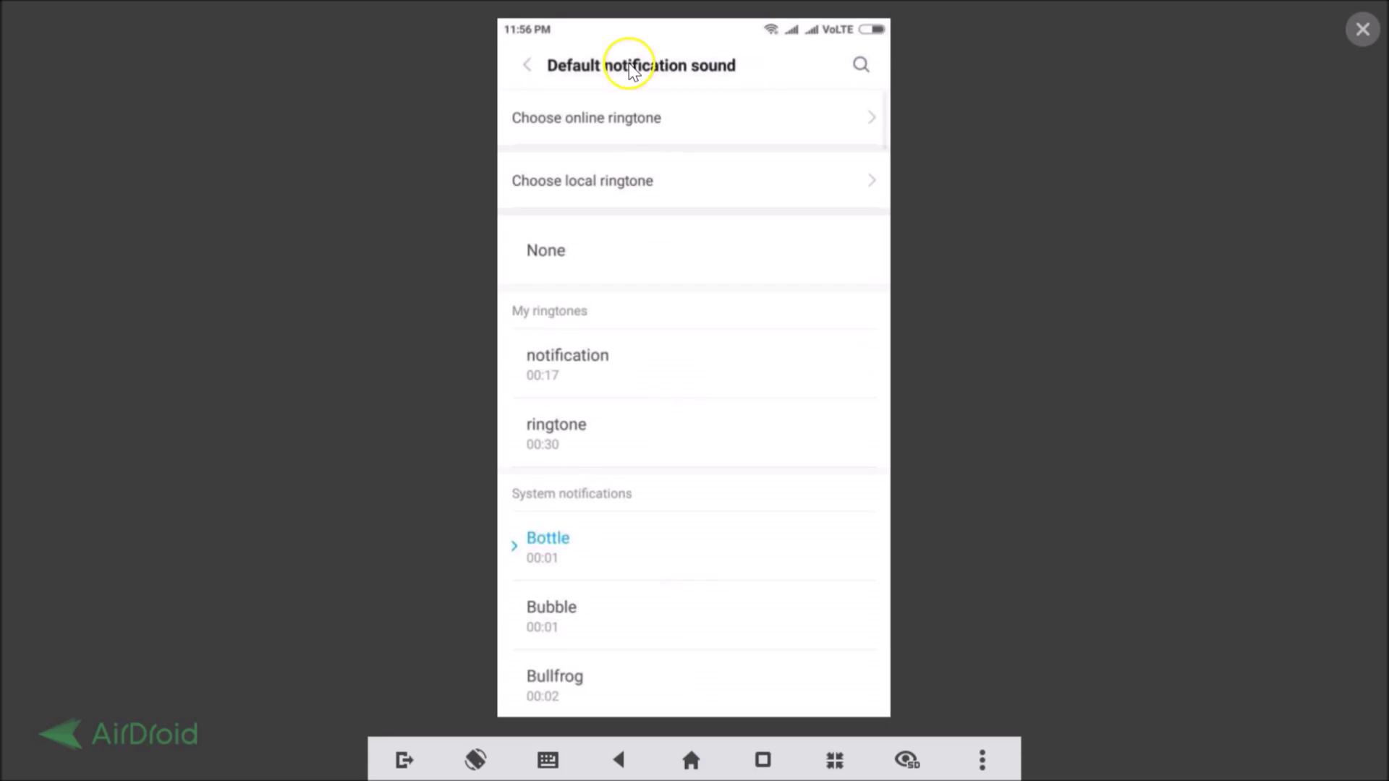
pyautogui.click(527, 69)
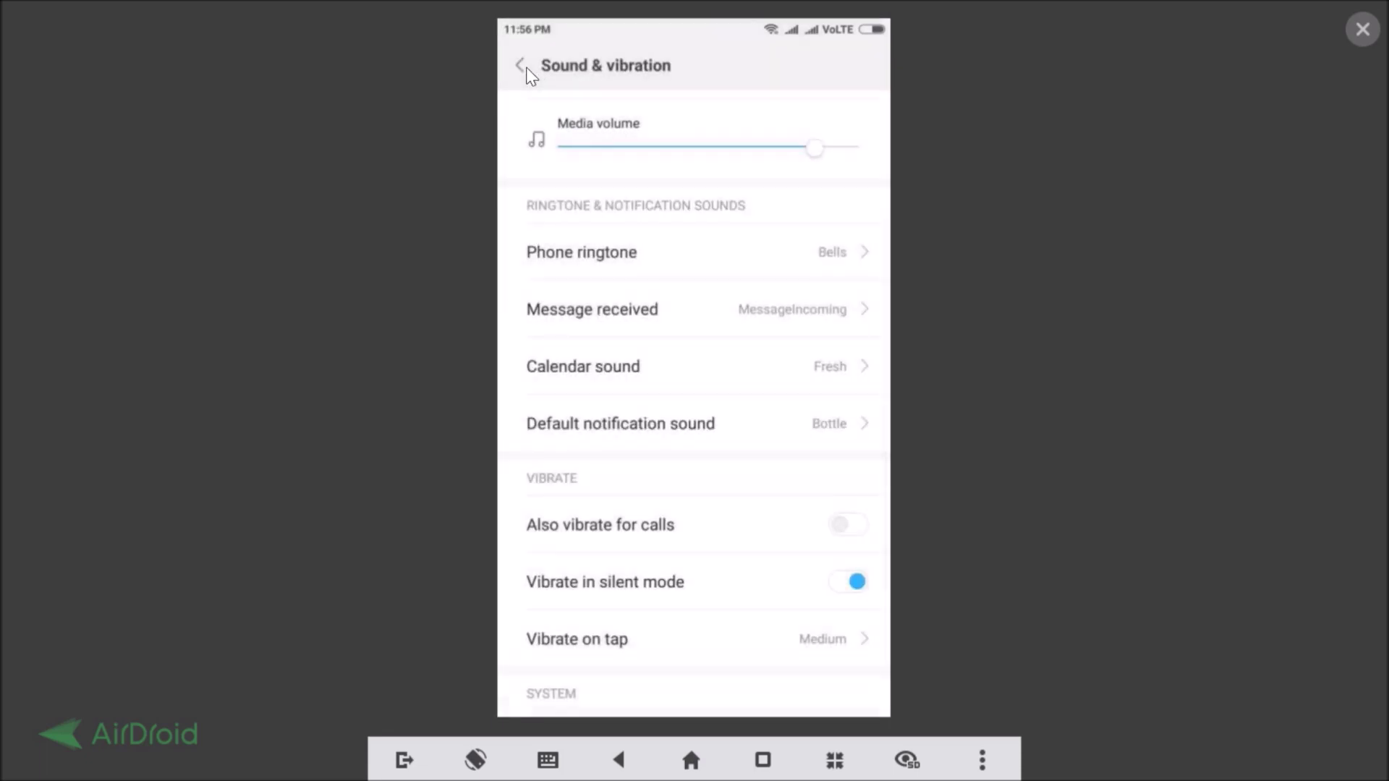
pyautogui.scroll(2, 527, 68)
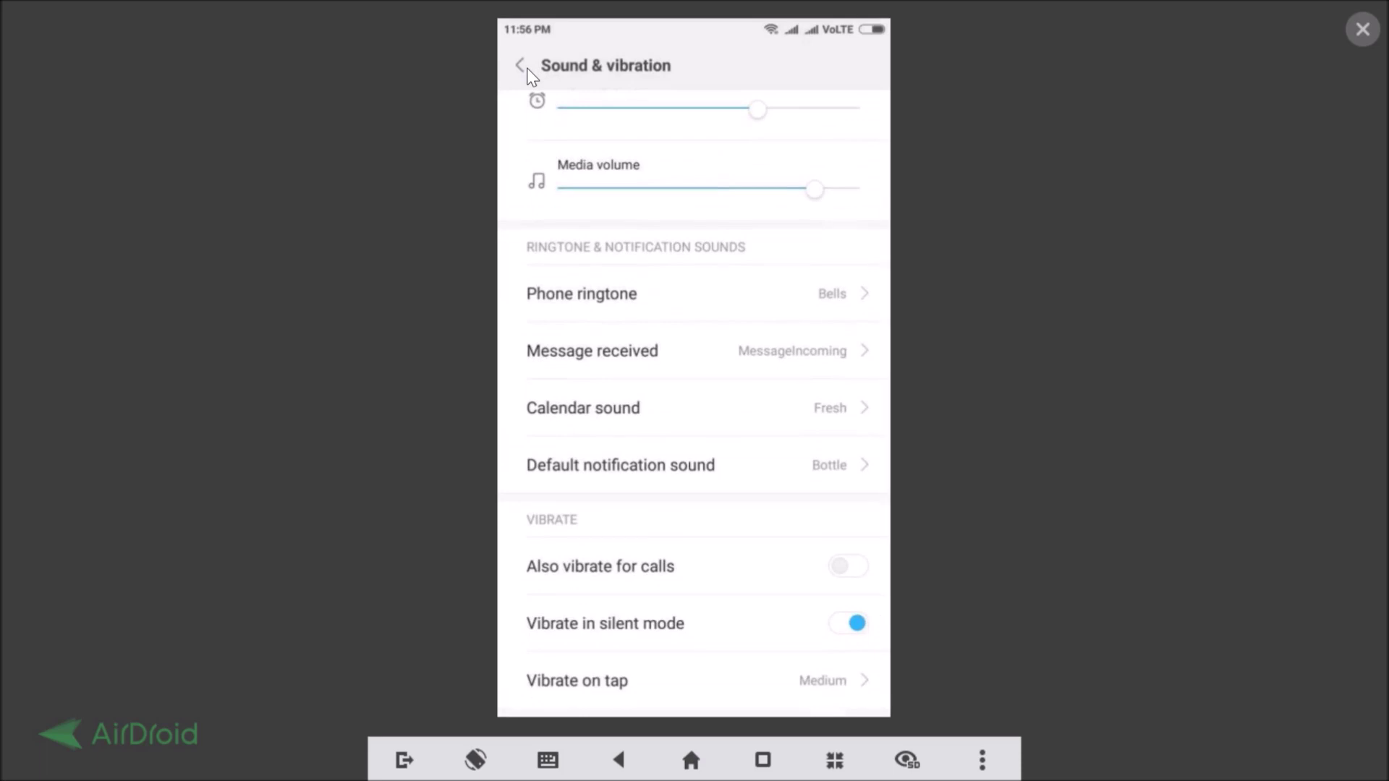
# Step: Enable Single SIM settings on the Phone ringtone page for separate SIM 1 and SIM 2 ringtones
pyautogui.click(591, 302)
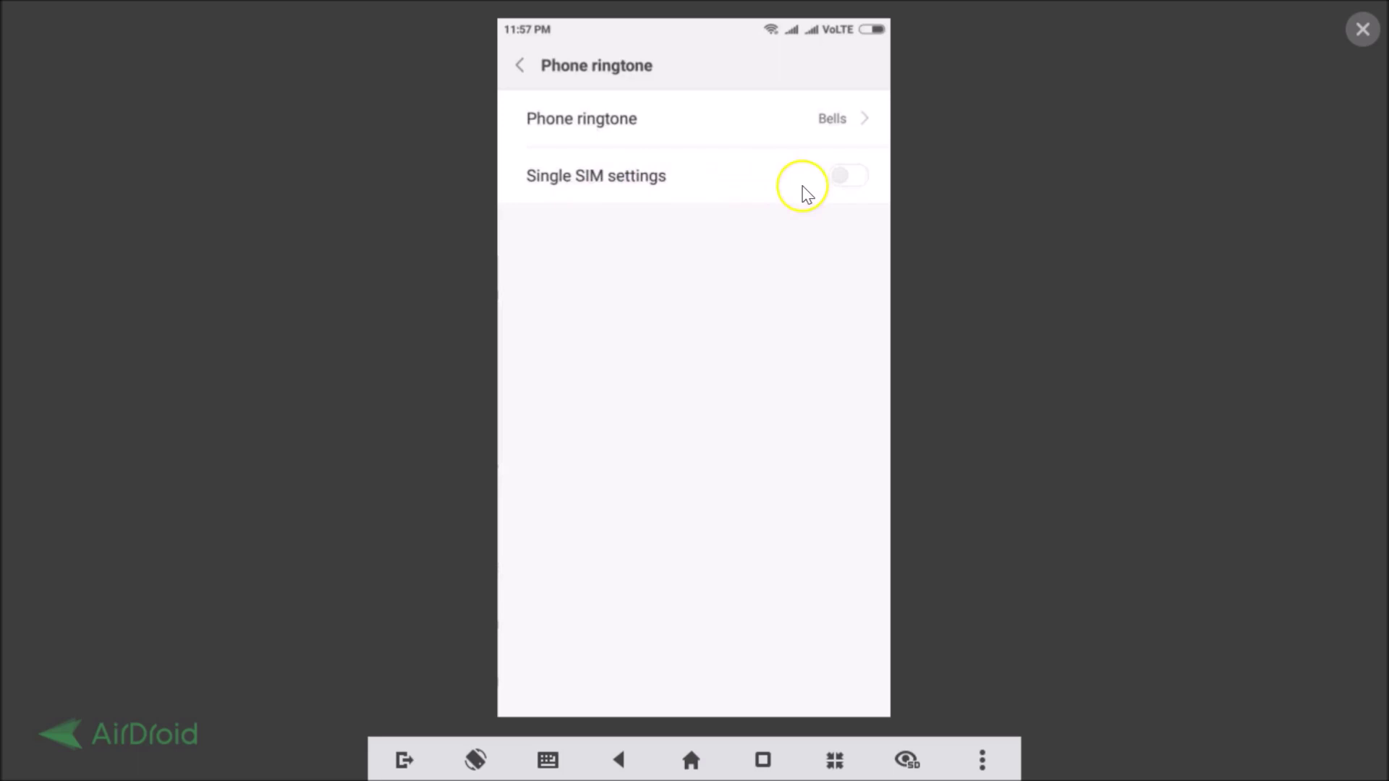
pyautogui.click(844, 181)
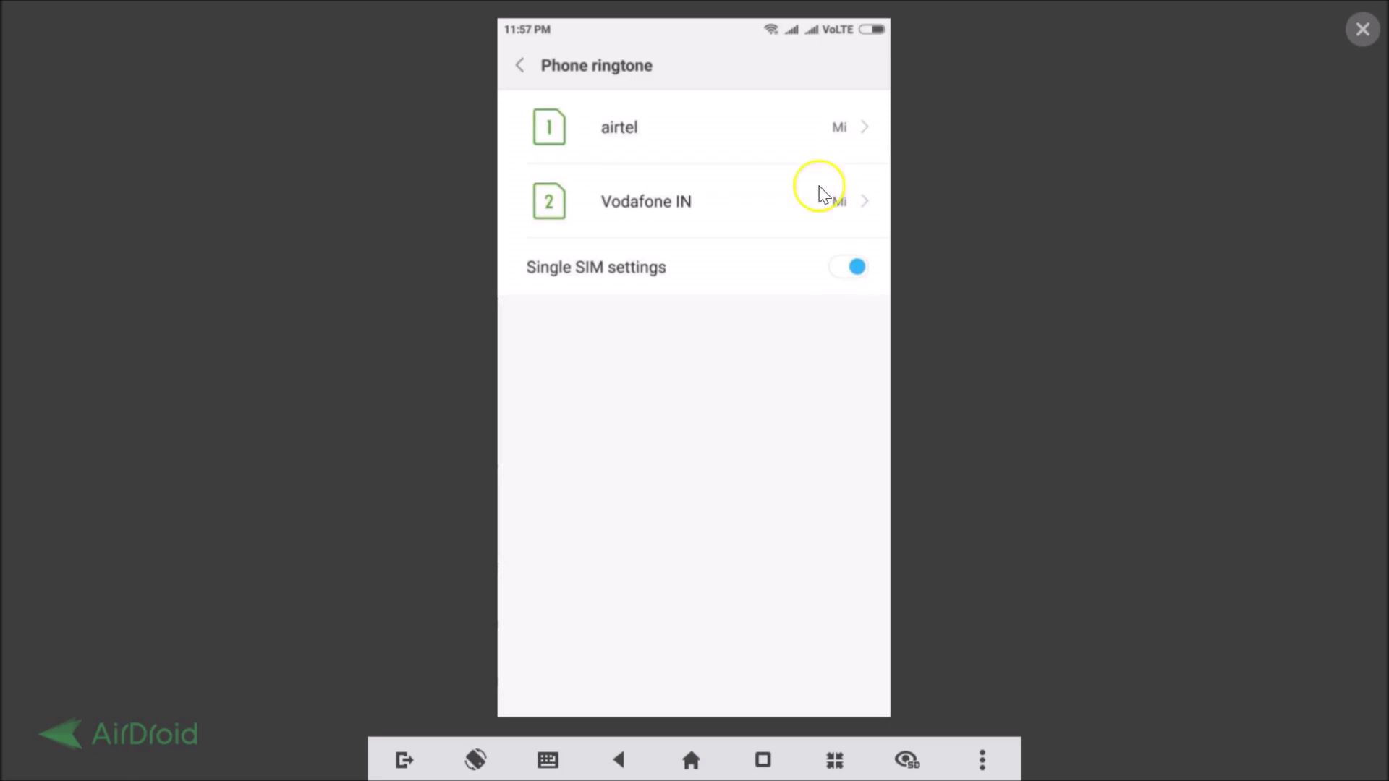
# Step: View the airtel and Vodafone IN ringtone lists, then return to Sound & vibration
pyautogui.click(635, 147)
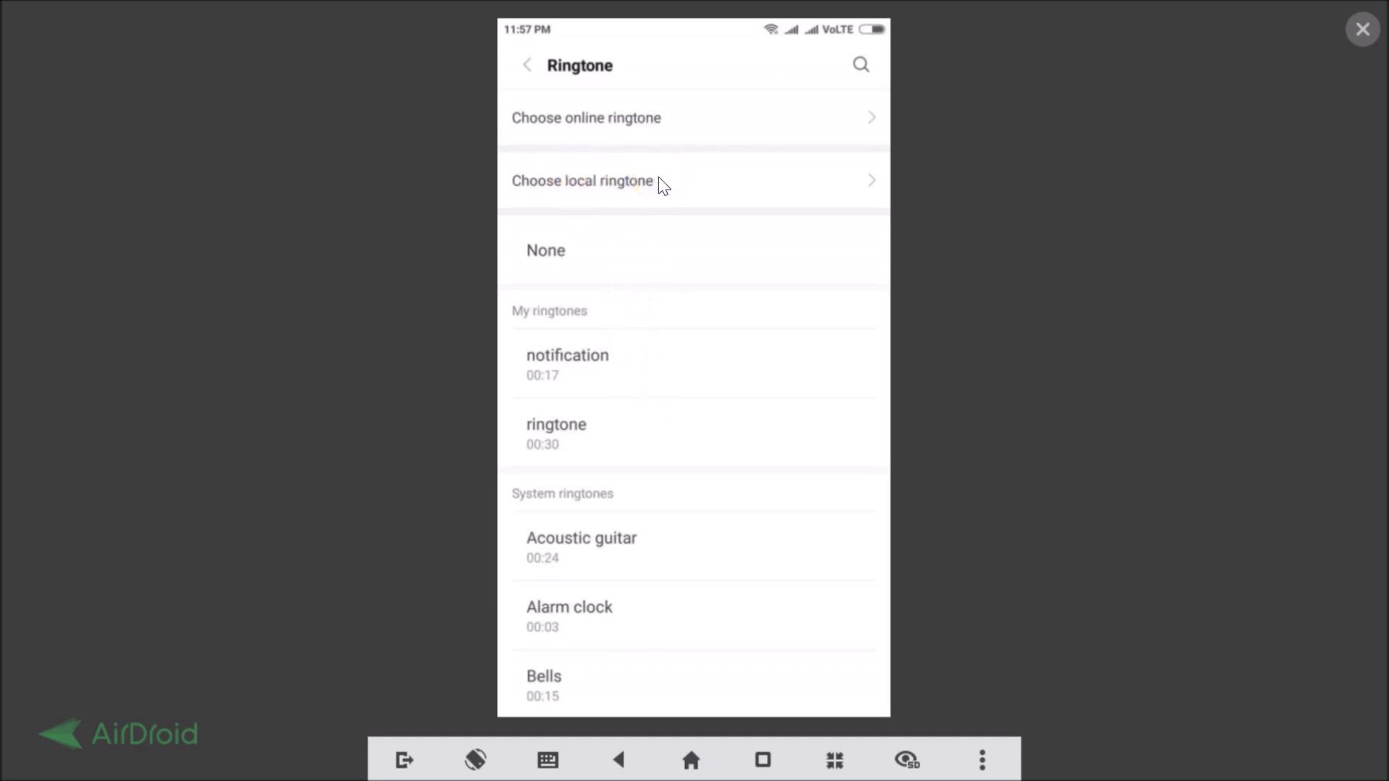
pyautogui.click(530, 77)
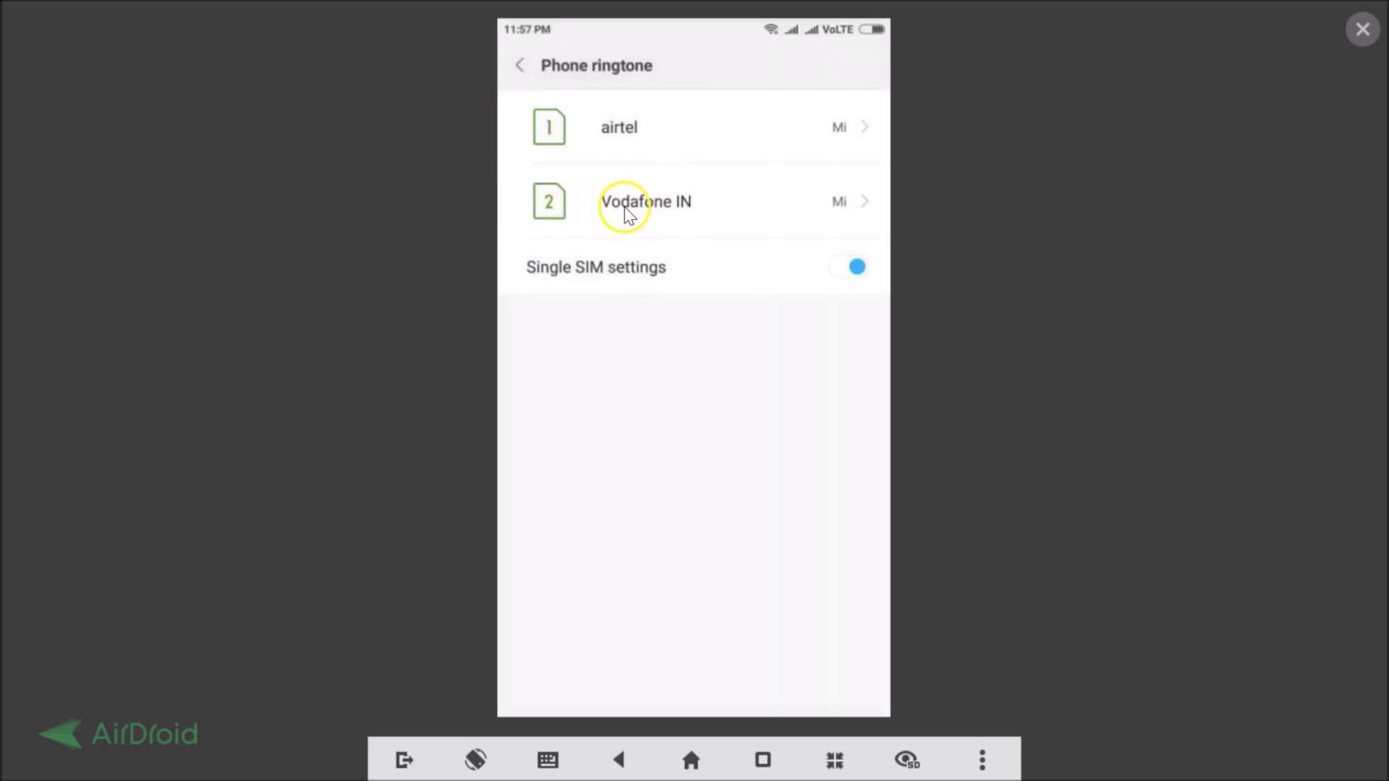
pyautogui.click(634, 210)
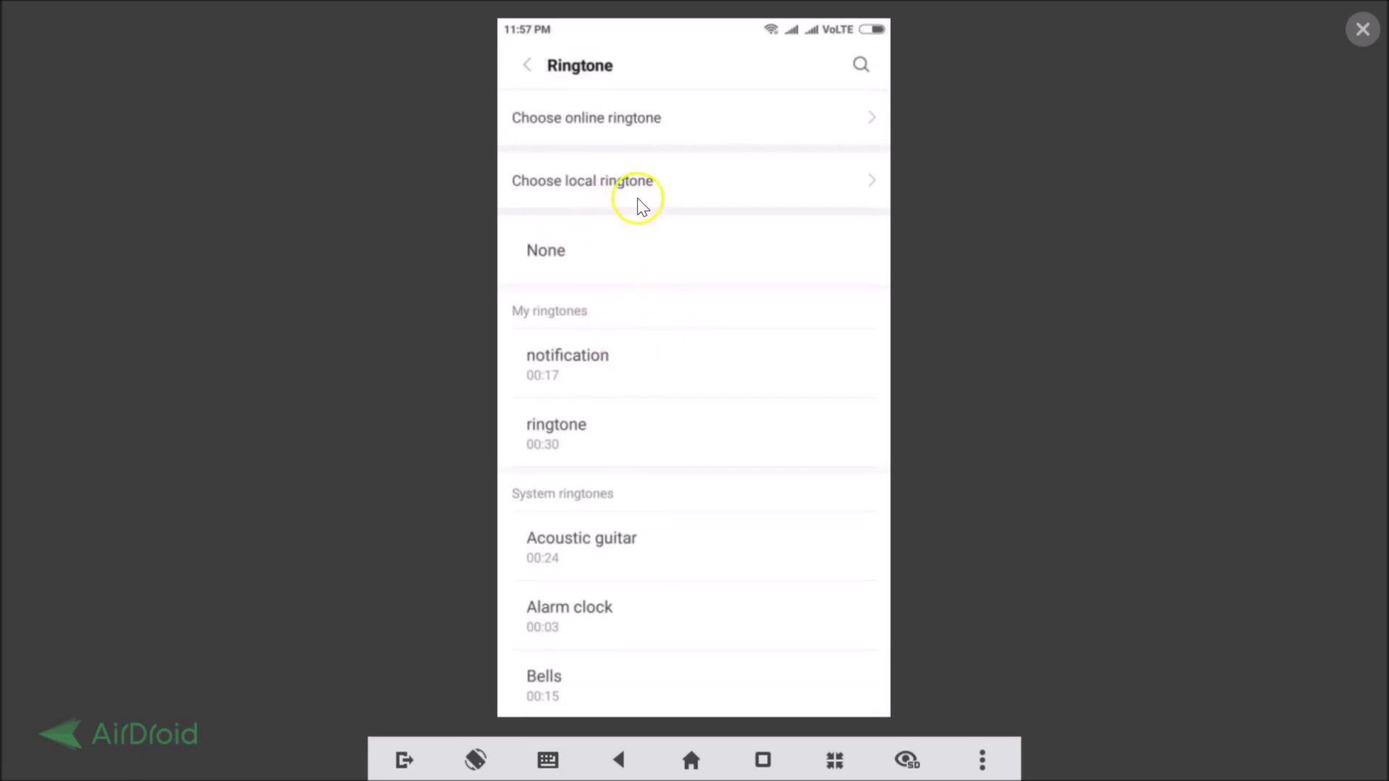
pyautogui.press('Escape')
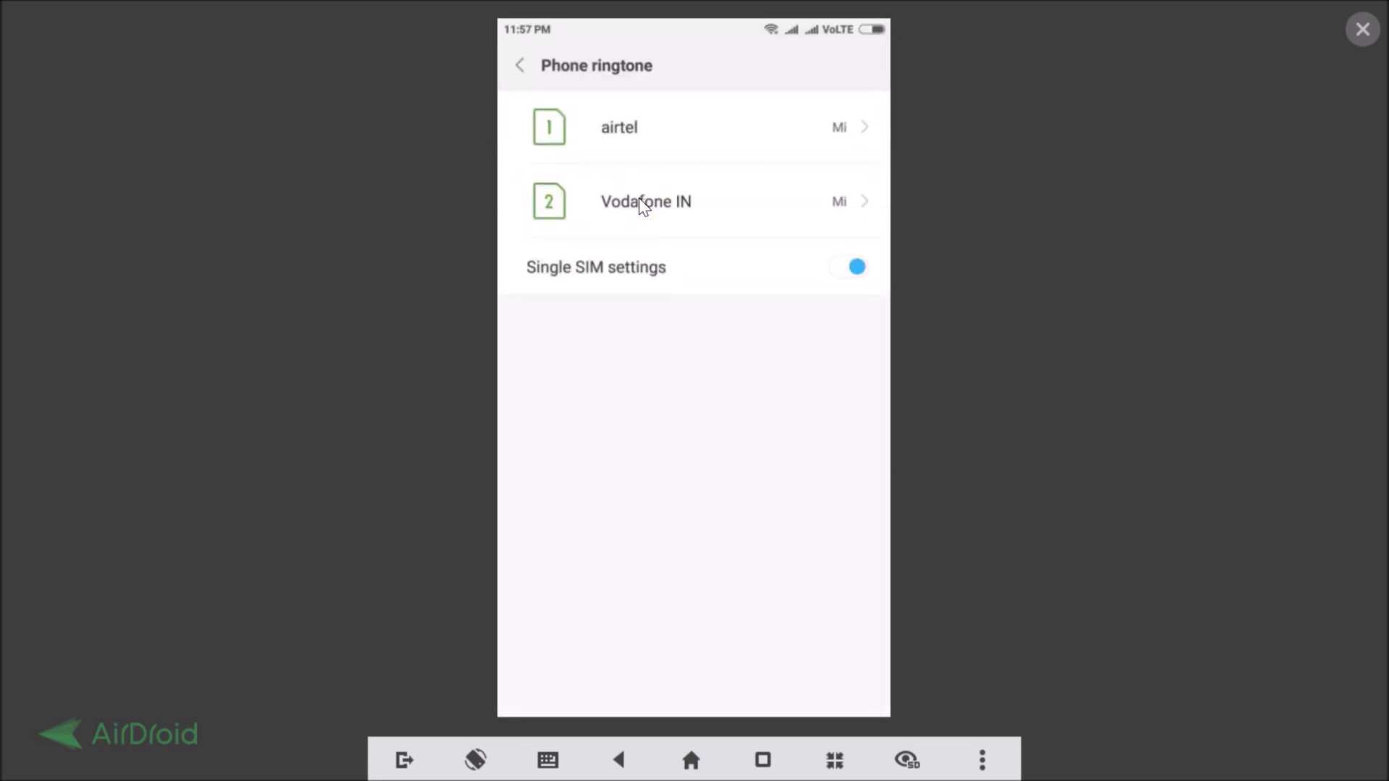
pyautogui.press('Escape')
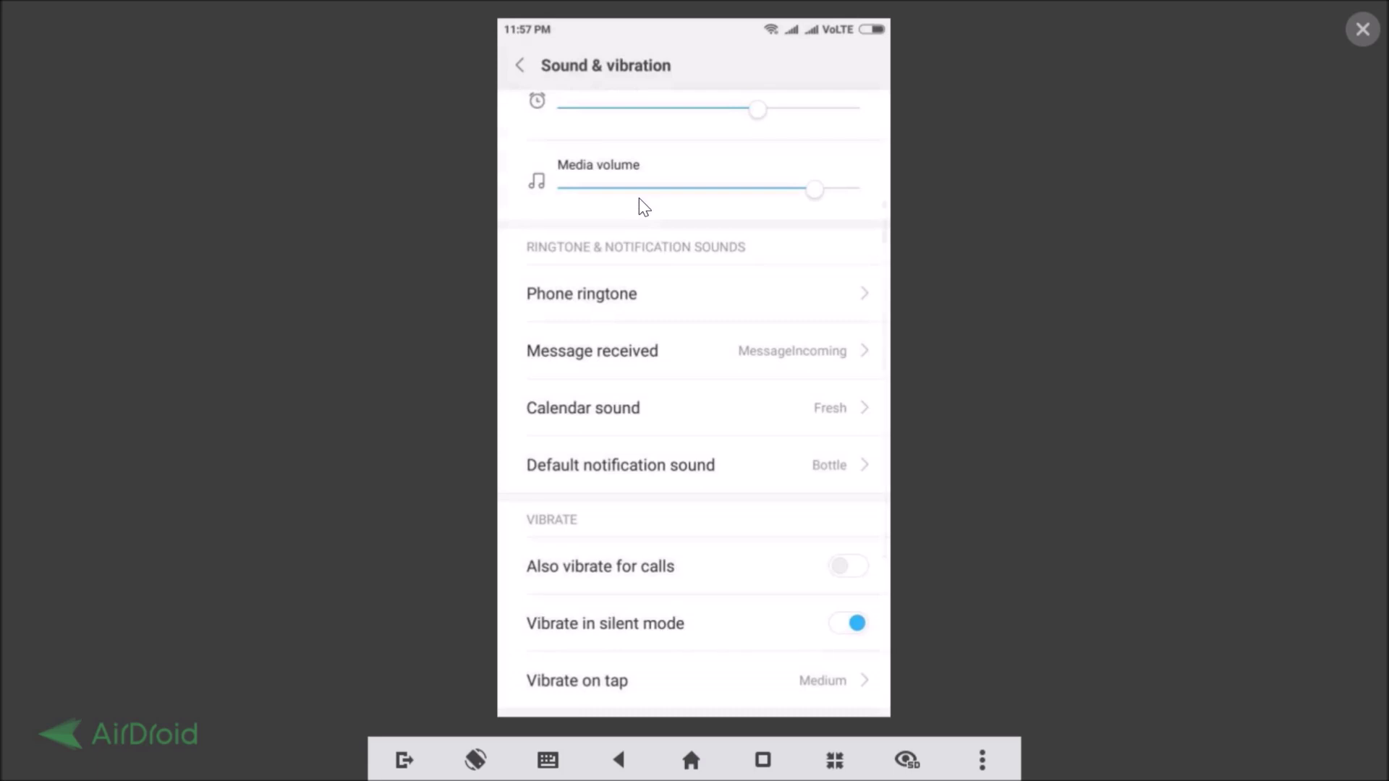